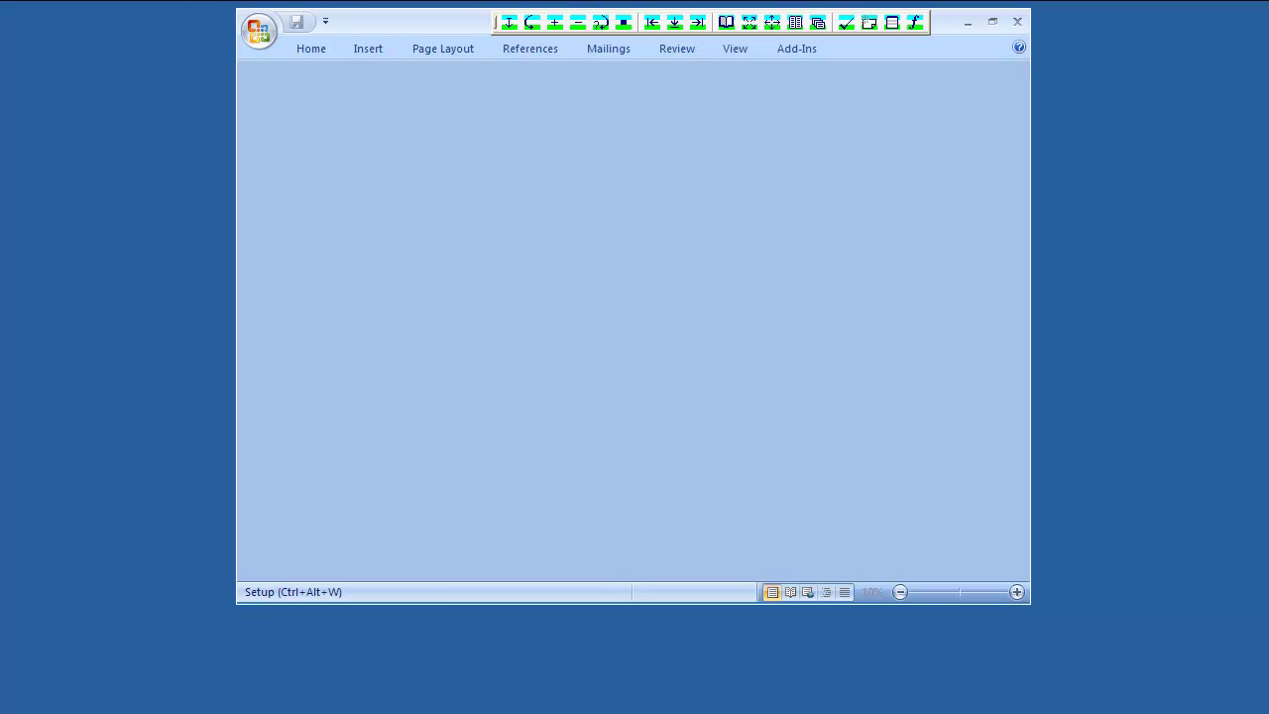
# Step: Start a new glossary from the Terminology tab of Wordfast Setup
pyautogui.click(921, 16)
pyautogui.click(917, 22)
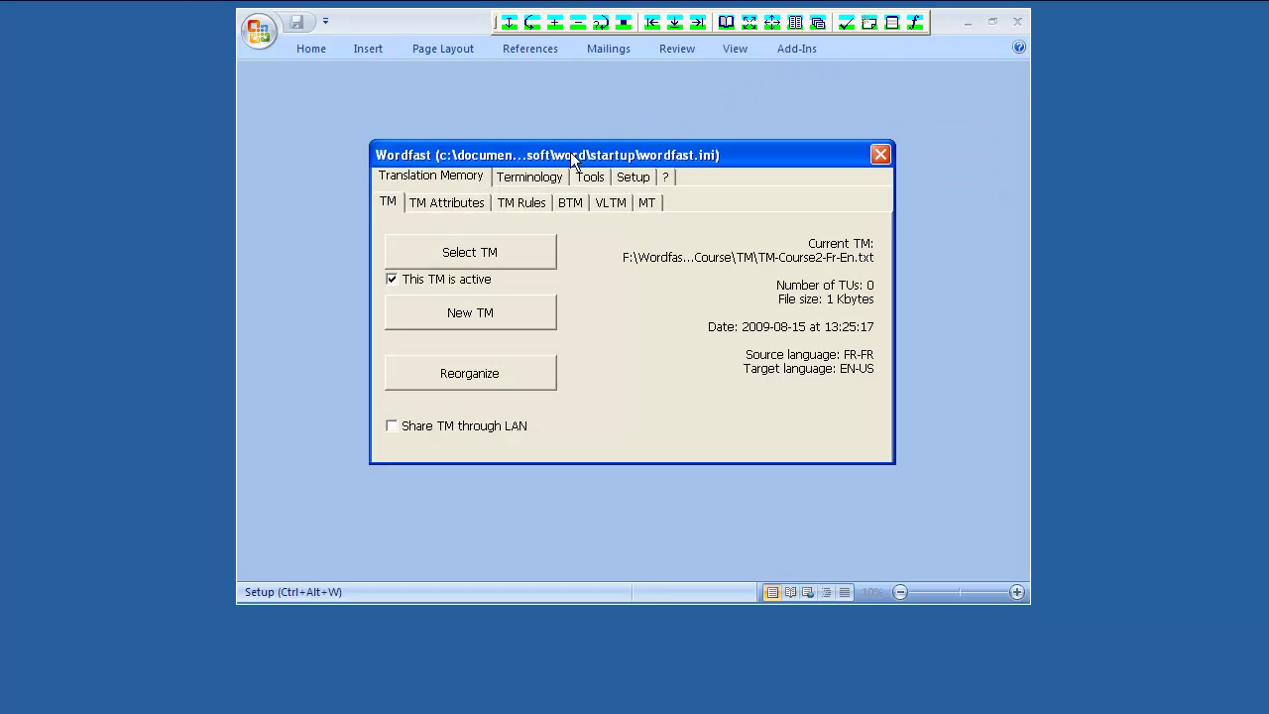
pyautogui.click(508, 183)
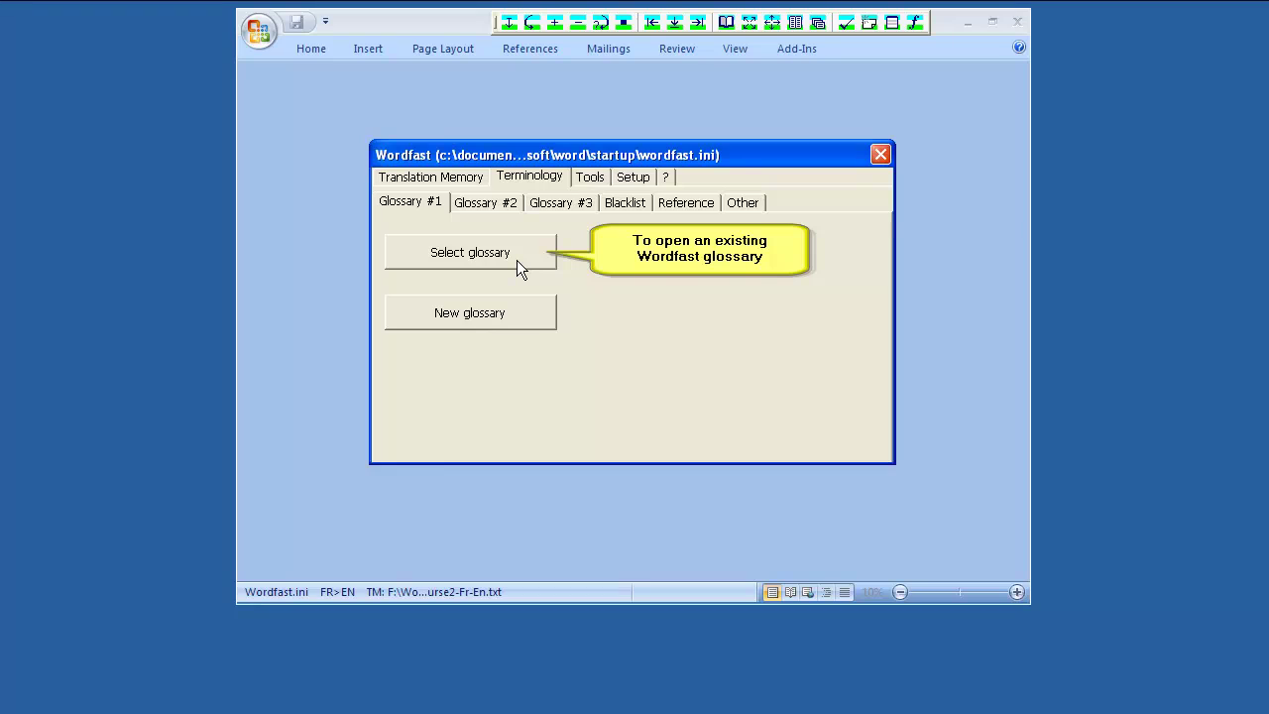
pyautogui.click(461, 322)
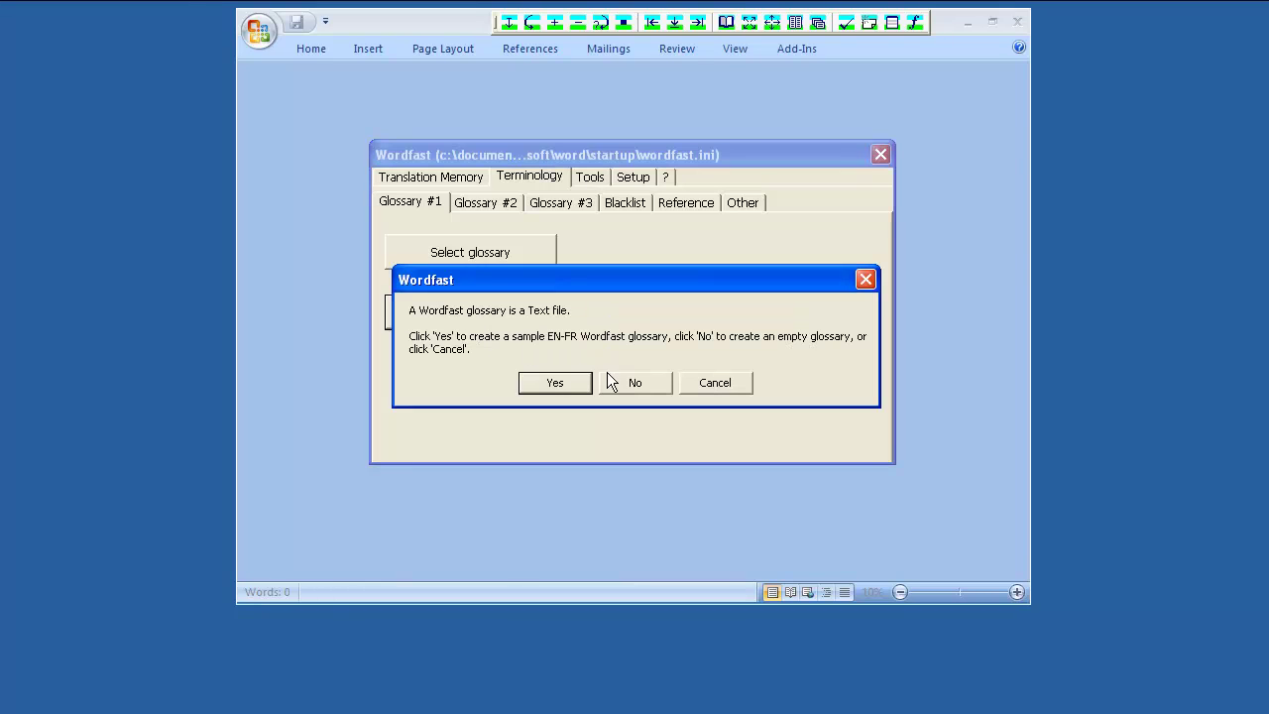
# Step: Create the empty glossary and save it as FrenchGlossary.txt in the Gloss folder
pyautogui.click(607, 373)
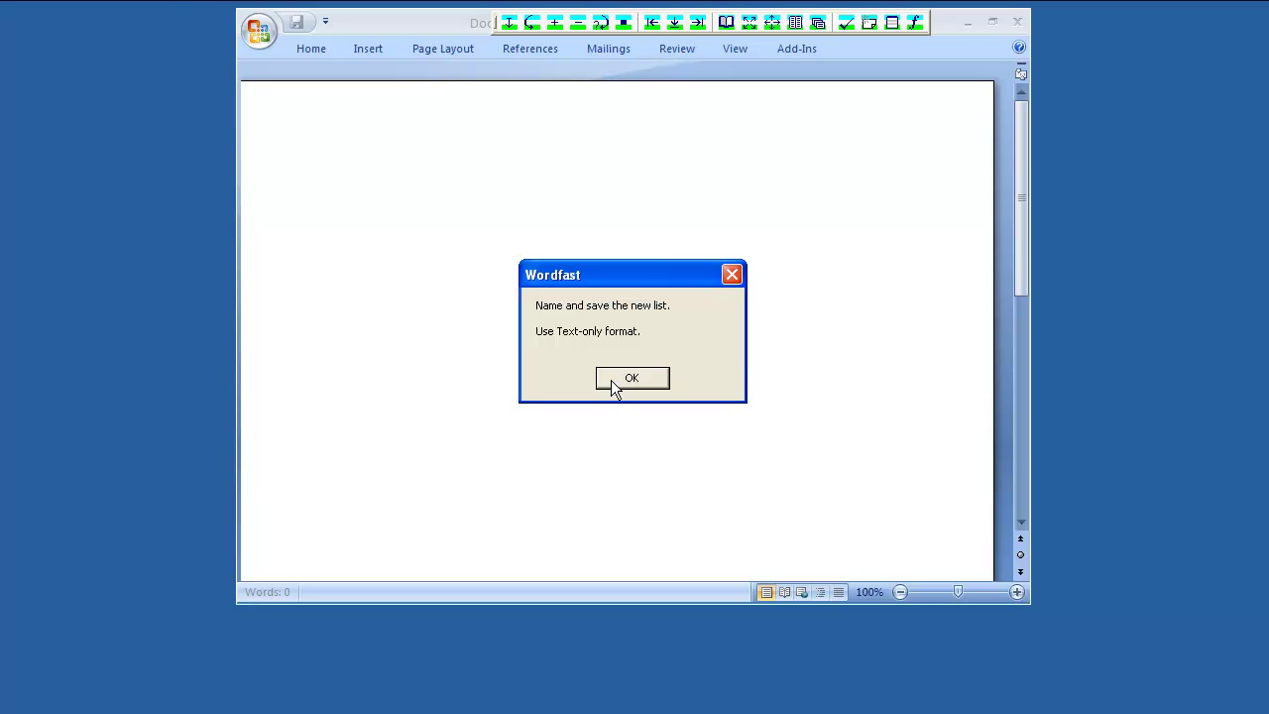
pyautogui.click(611, 380)
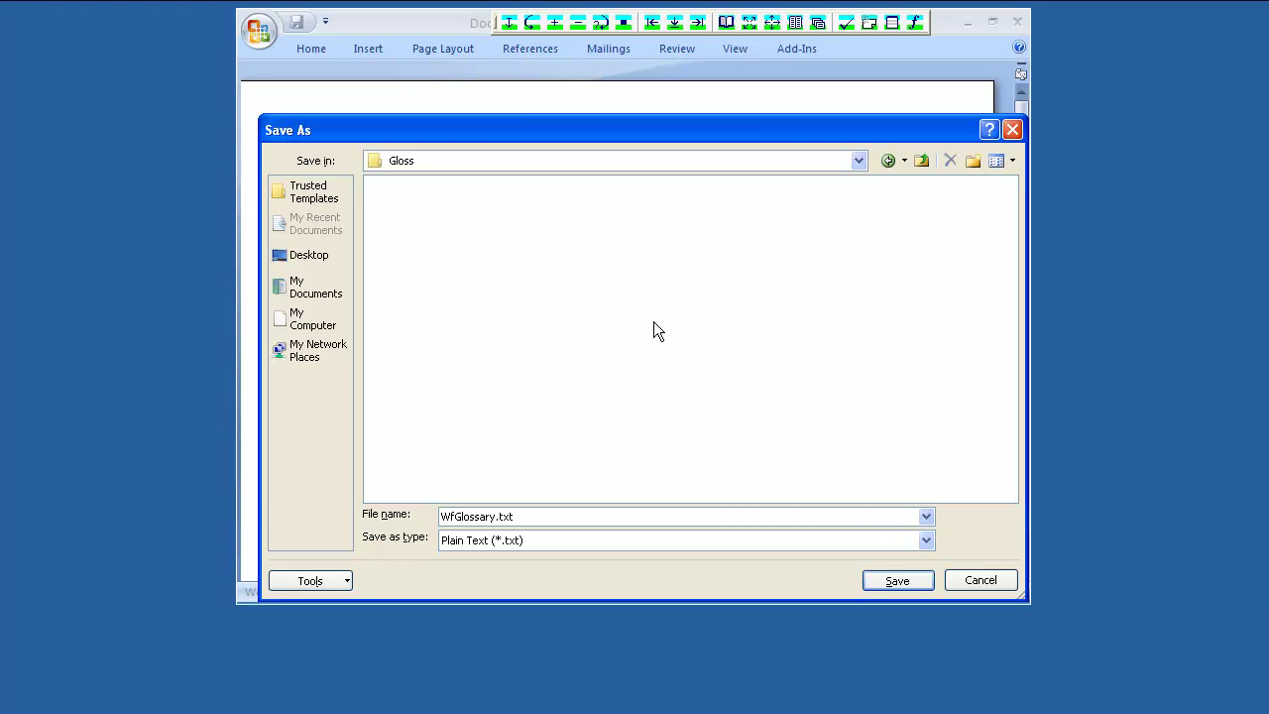
pyautogui.click(496, 516)
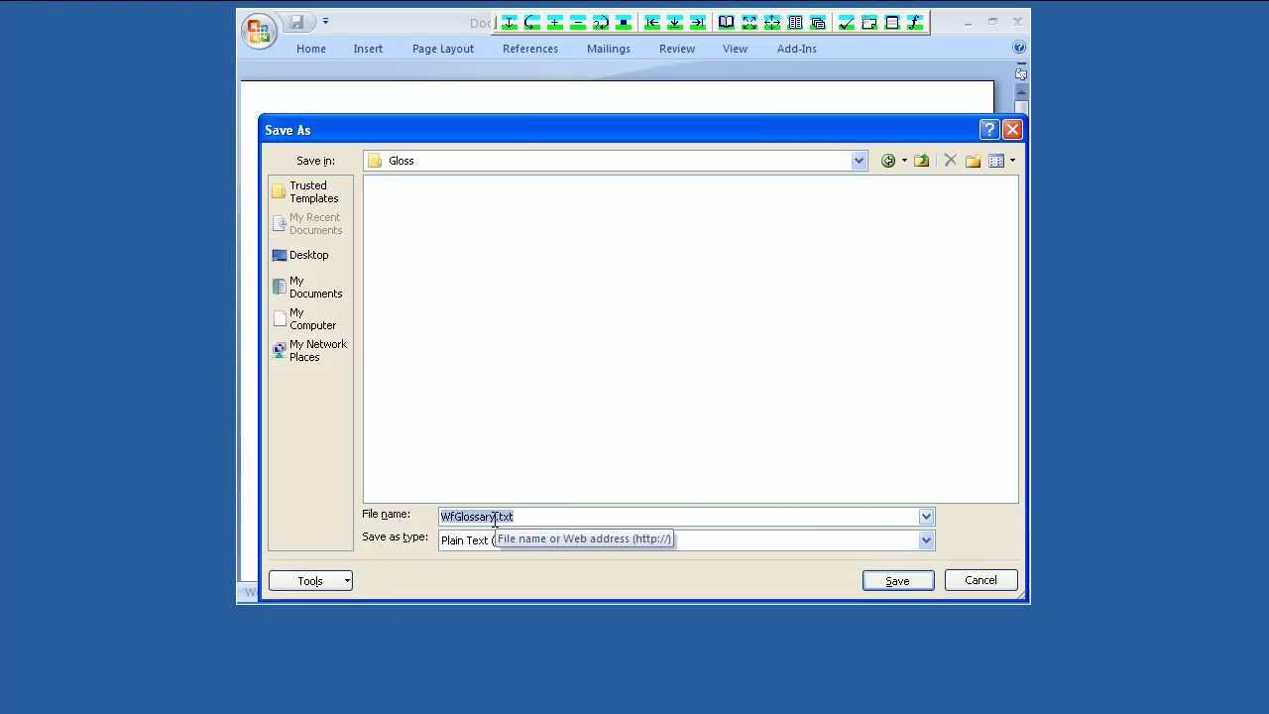
pyautogui.press('Home')
pyautogui.press('Delete')
pyautogui.press('Delete')
pyautogui.write('Fr')
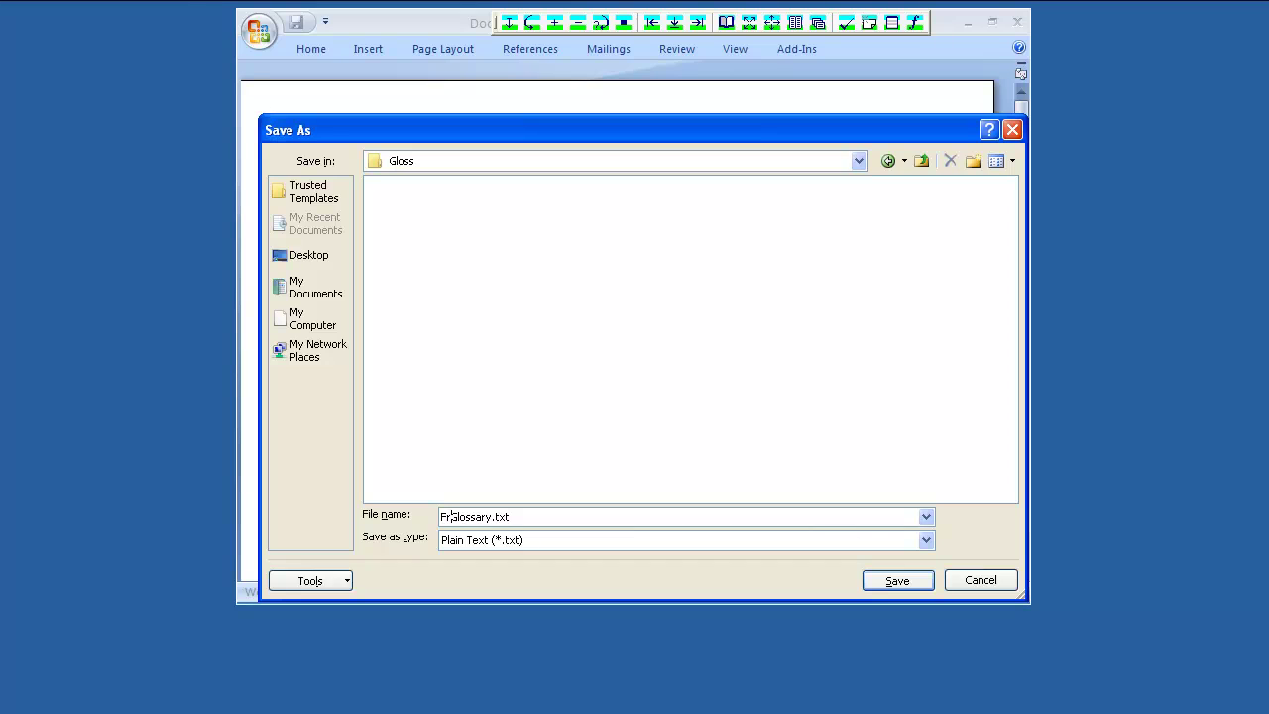
pyautogui.write('ench')
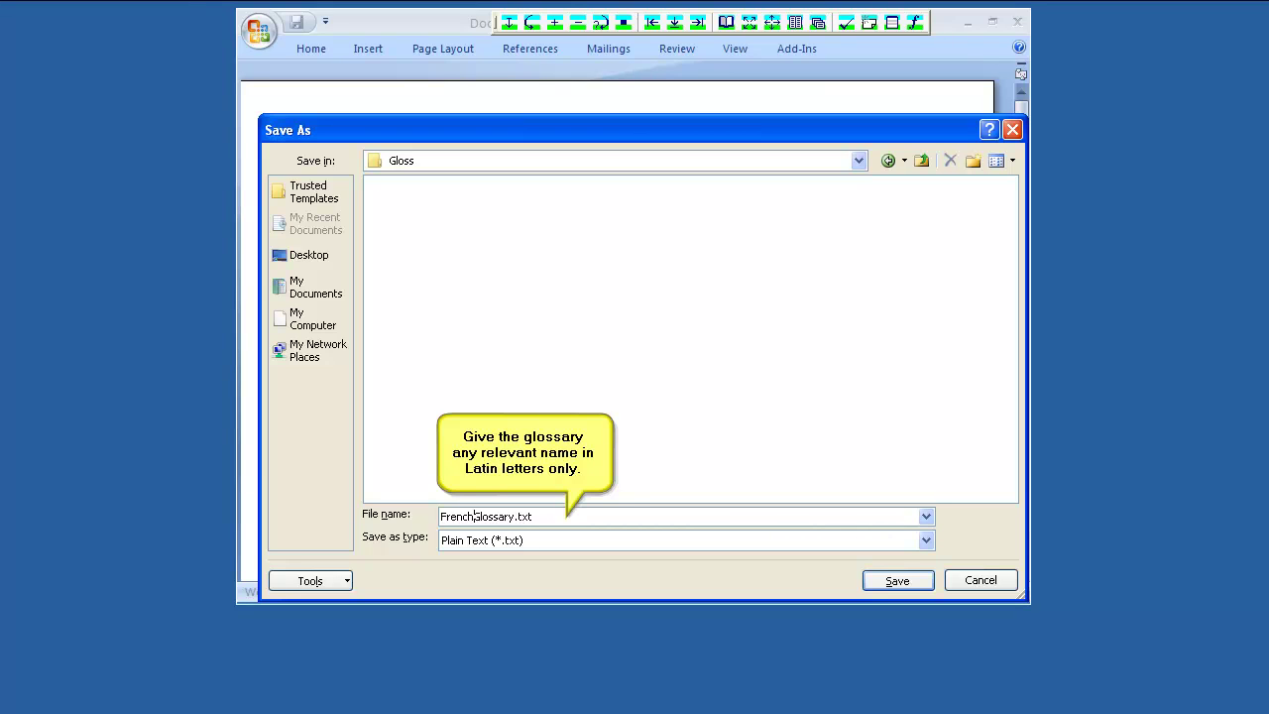
pyautogui.click(892, 581)
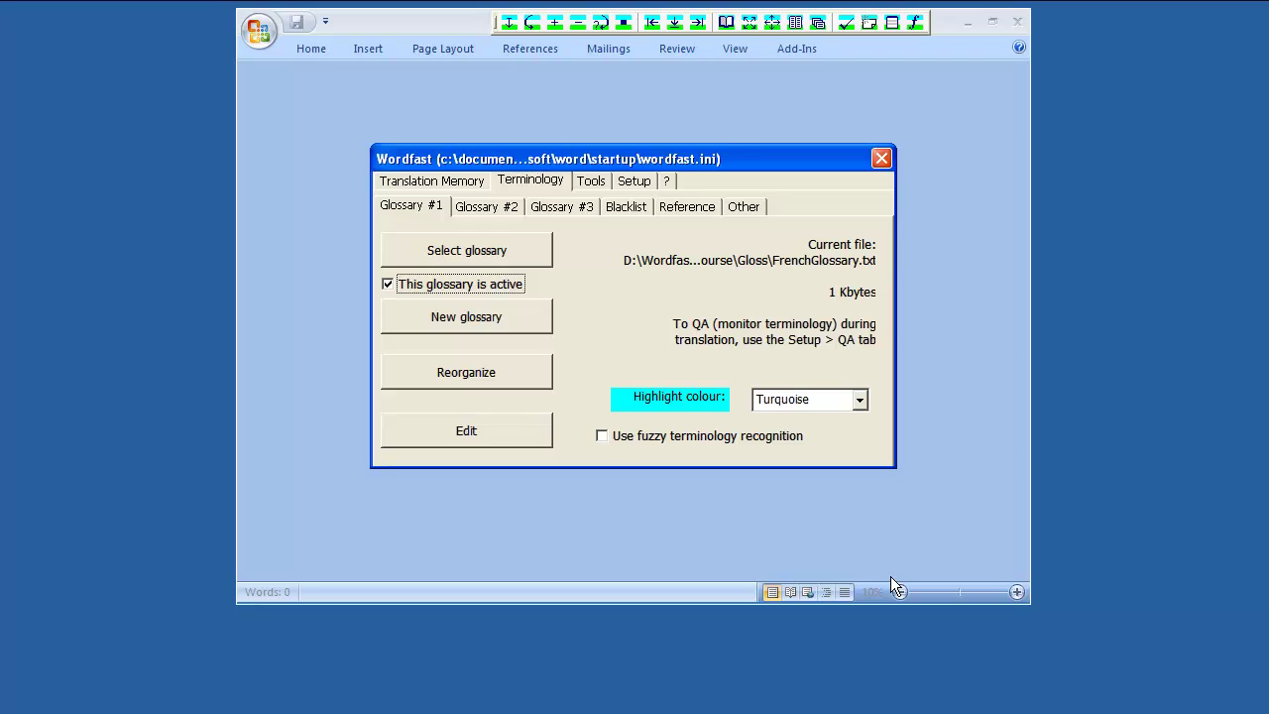
pyautogui.click(876, 166)
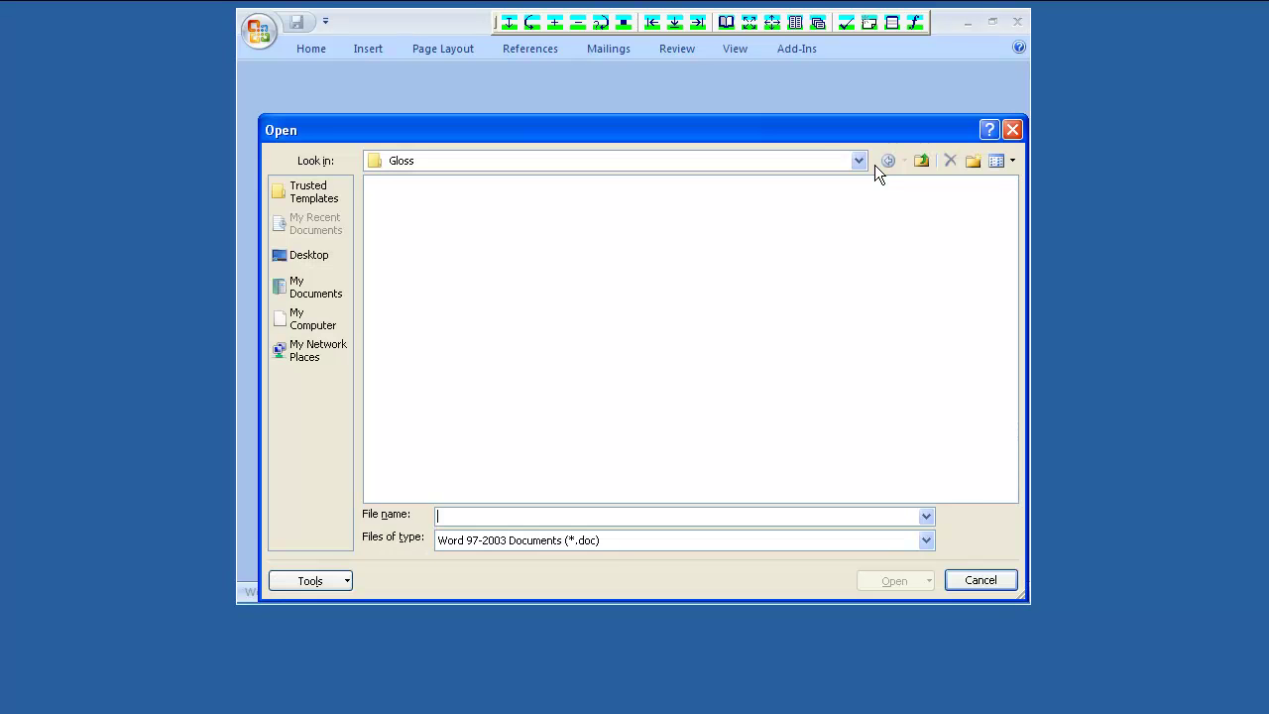
# Step: Open using_glossaries.doc from the Files folder under Wordfast Course
pyautogui.click(921, 160)
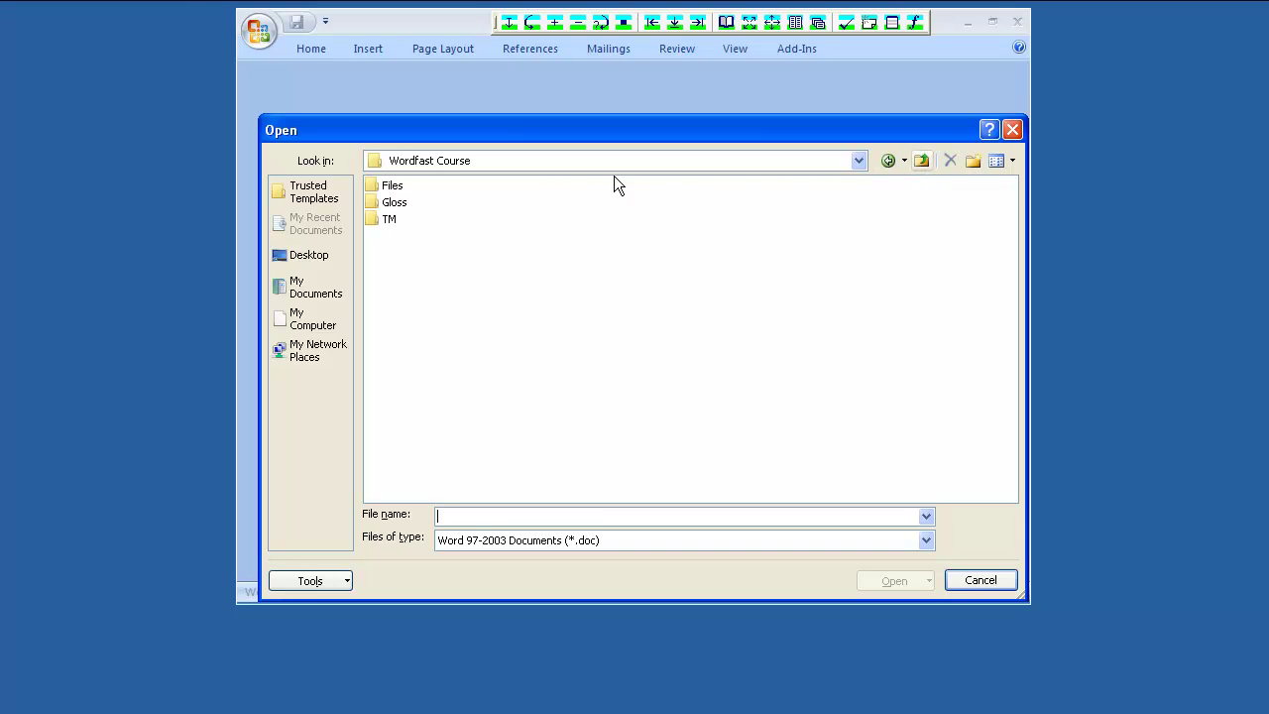
pyautogui.doubleClick(392, 188)
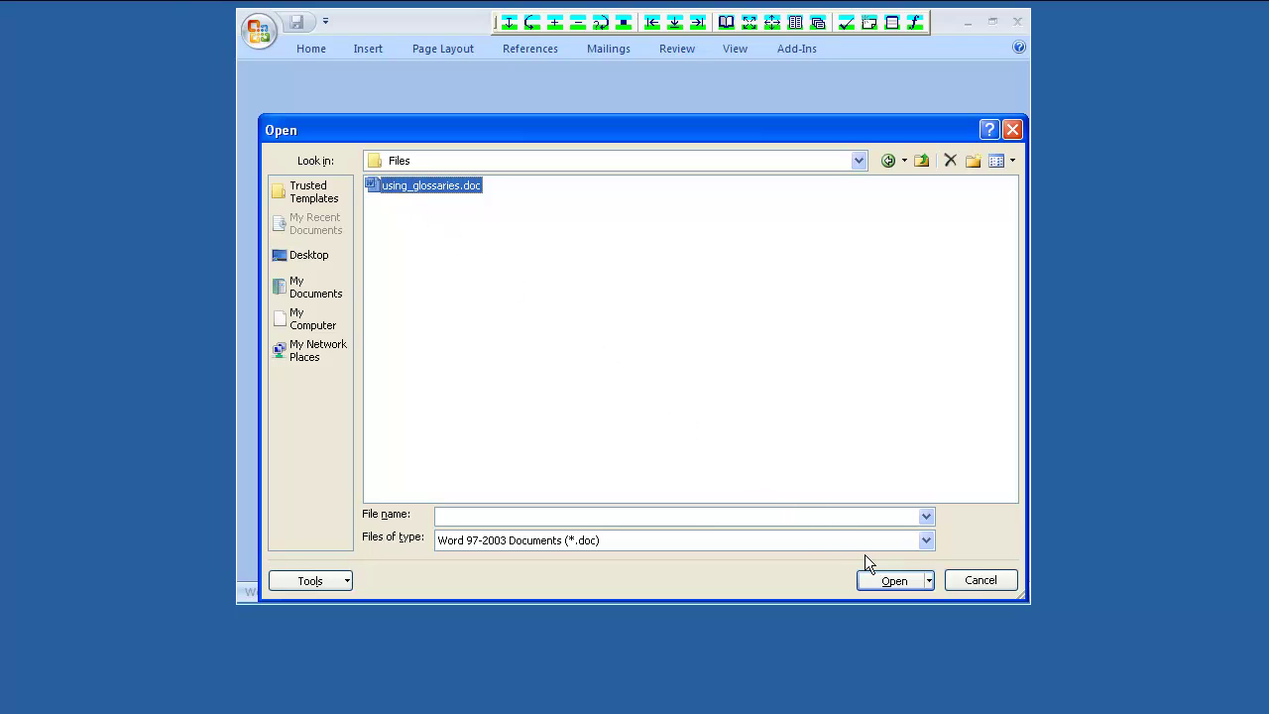
pyautogui.click(892, 579)
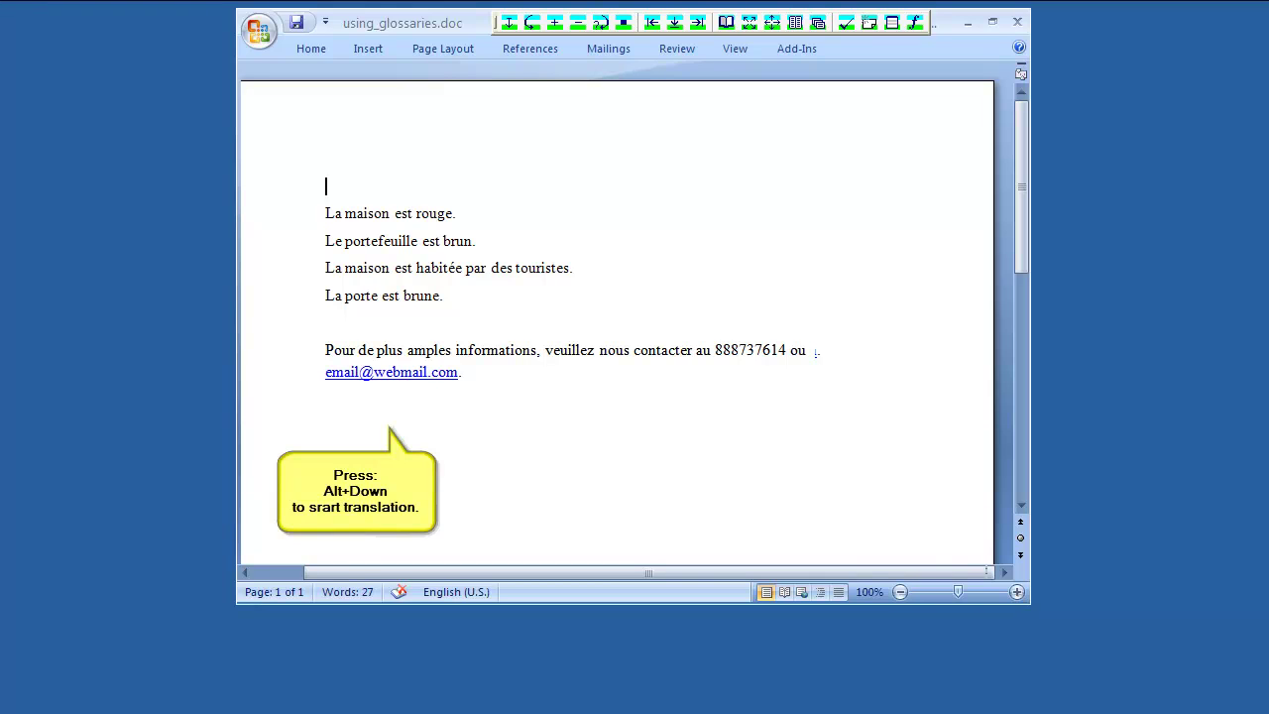
# Step: Start translating in Draft view, rendering 'La maison est rouge.' as 'The house is red.'
pyautogui.hotkey('alt', 'Down')
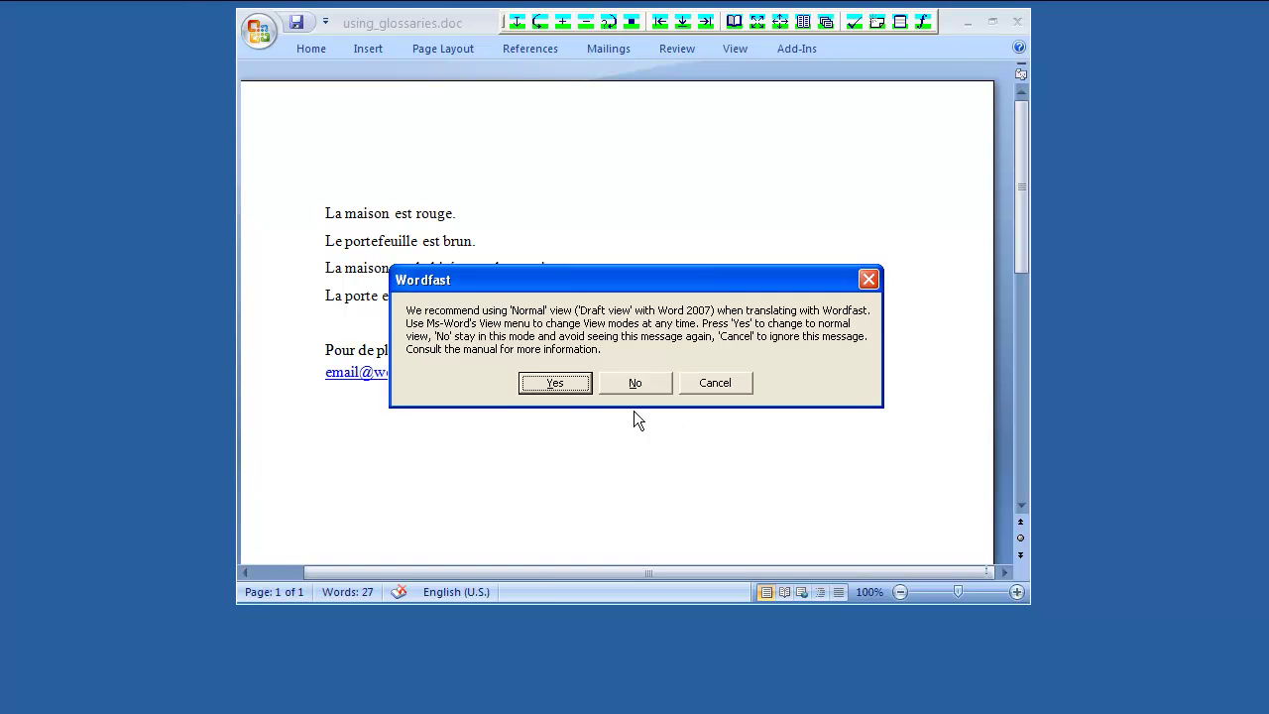
pyautogui.click(557, 385)
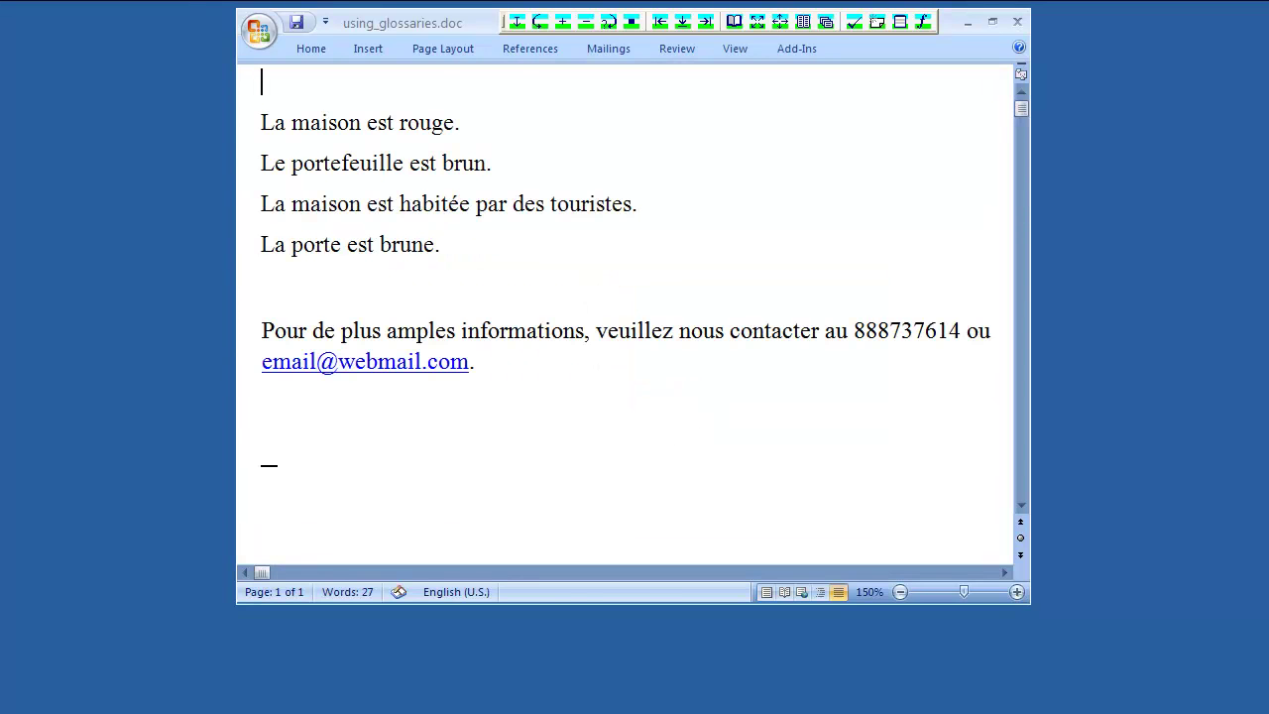
pyautogui.hotkey('alt', 'Down')
pyautogui.write('The house is red.')
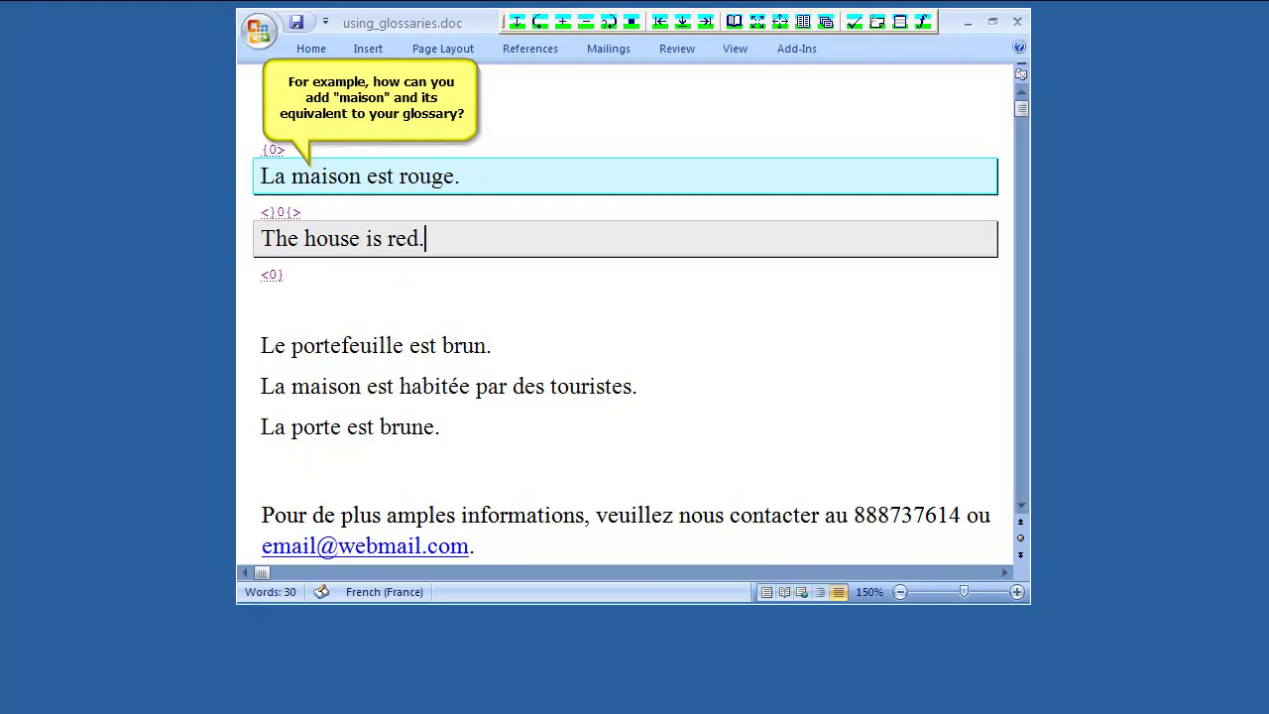
# Step: Add the term pair maison = house to glossary #1
pyautogui.doubleClick(316, 170)
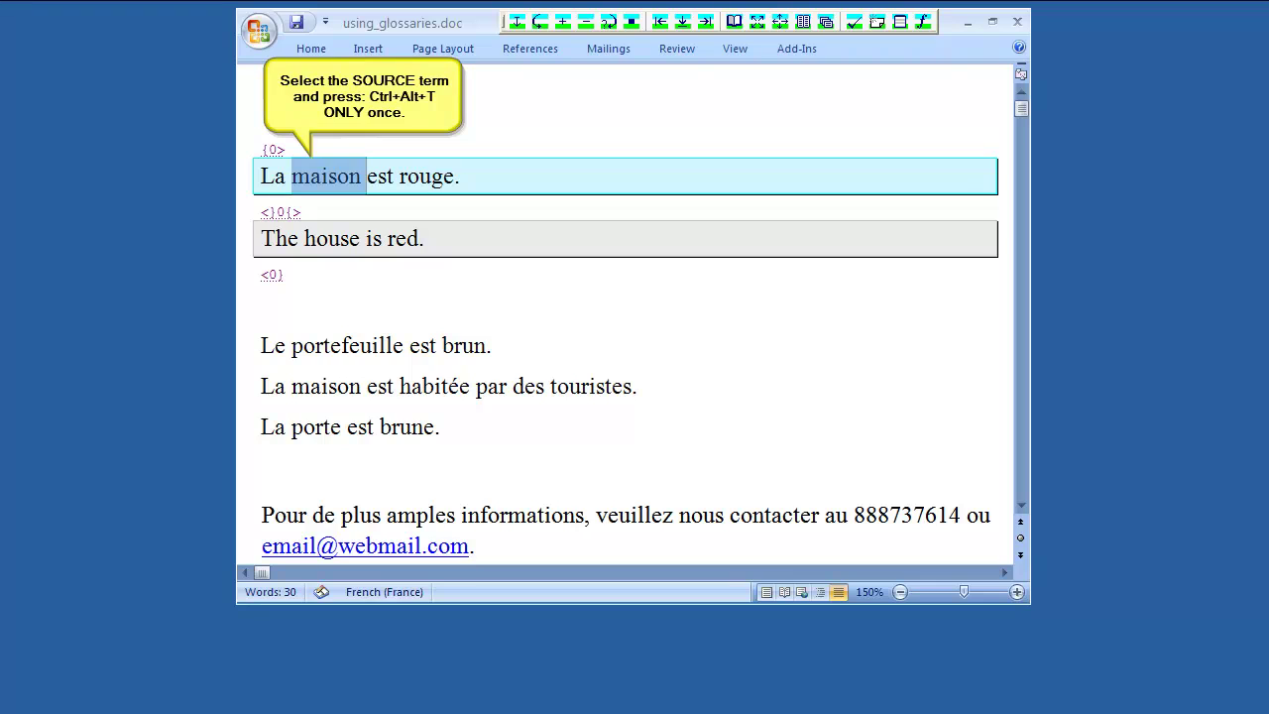
pyautogui.hotkey('ctrl', 'alt', 't')
pyautogui.doubleClick(333, 240)
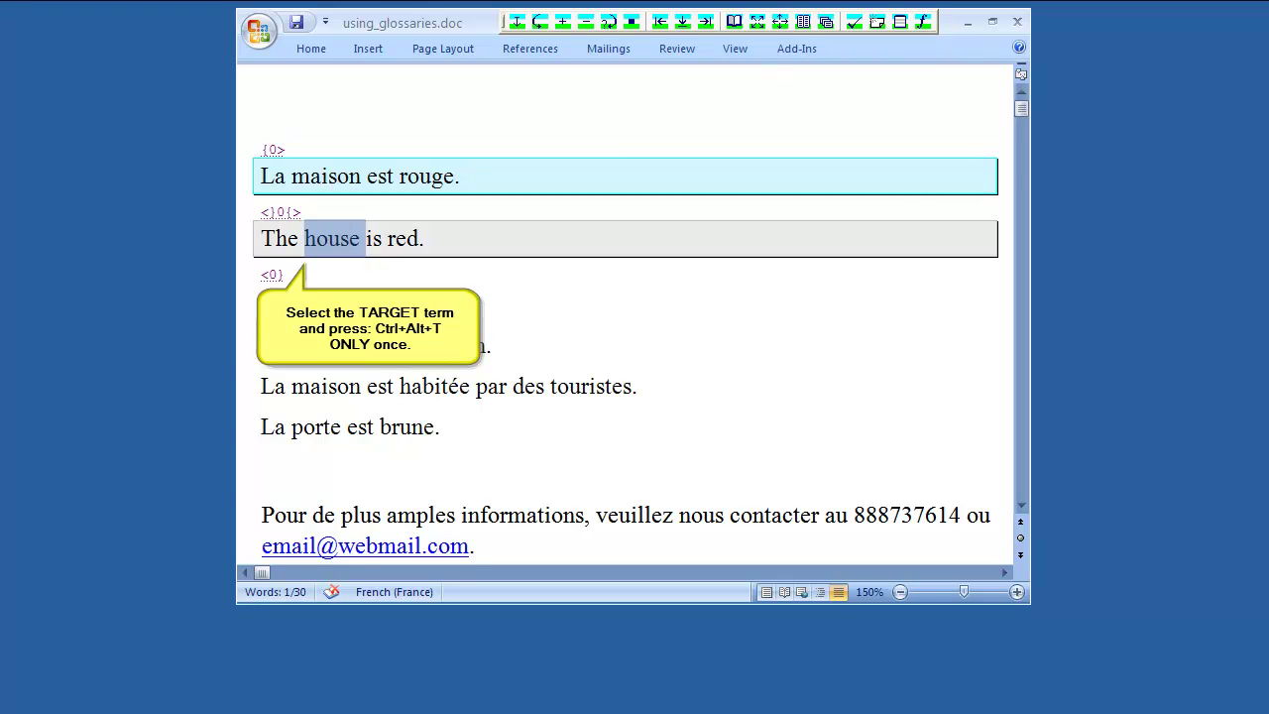
pyautogui.hotkey('ctrl', 'alt', 't')
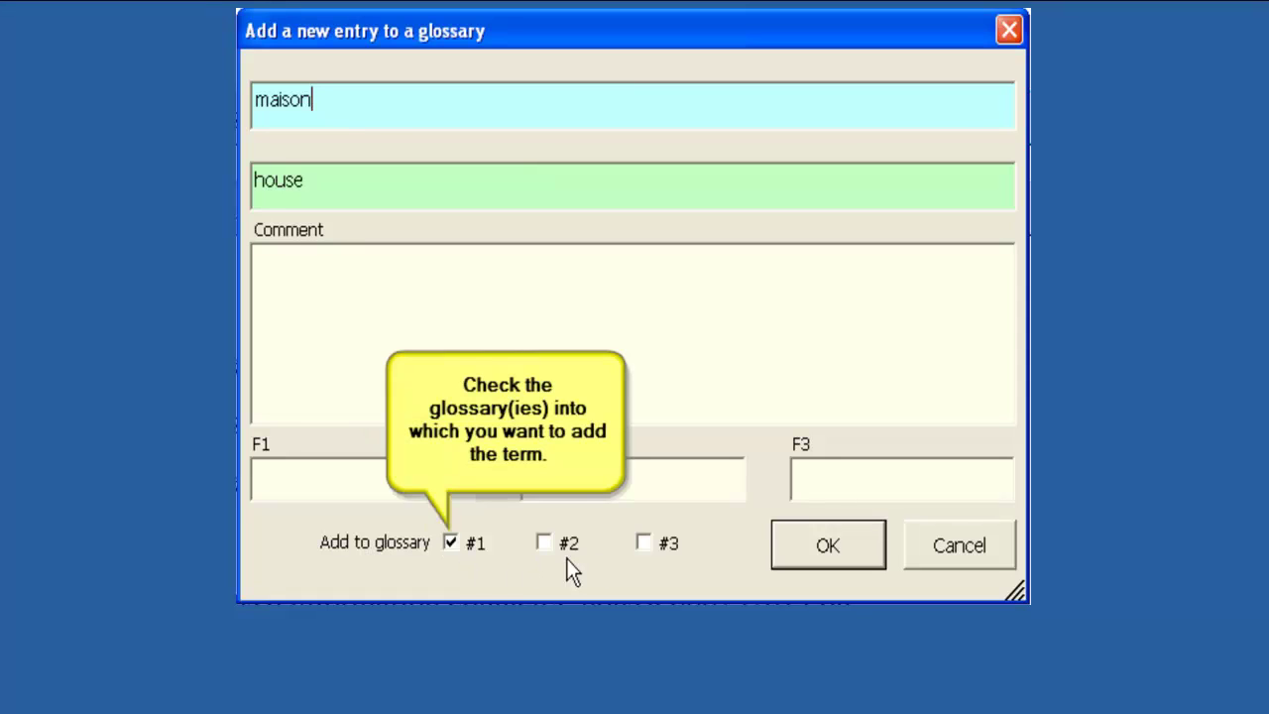
pyautogui.click(804, 551)
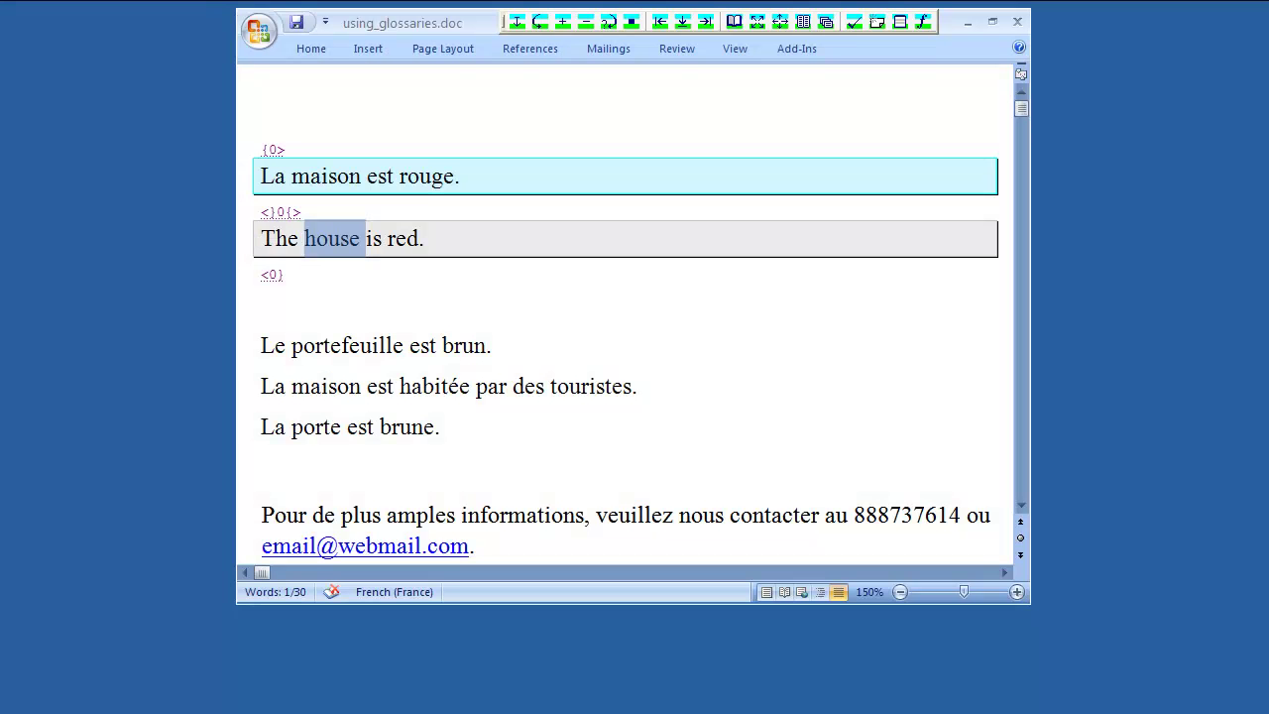
# Step: Translate the next sentence as 'The wallet is brown.' and add brun* = brown to the glossary
pyautogui.hotkey('alt', 'Down')
pyautogui.write('The w')
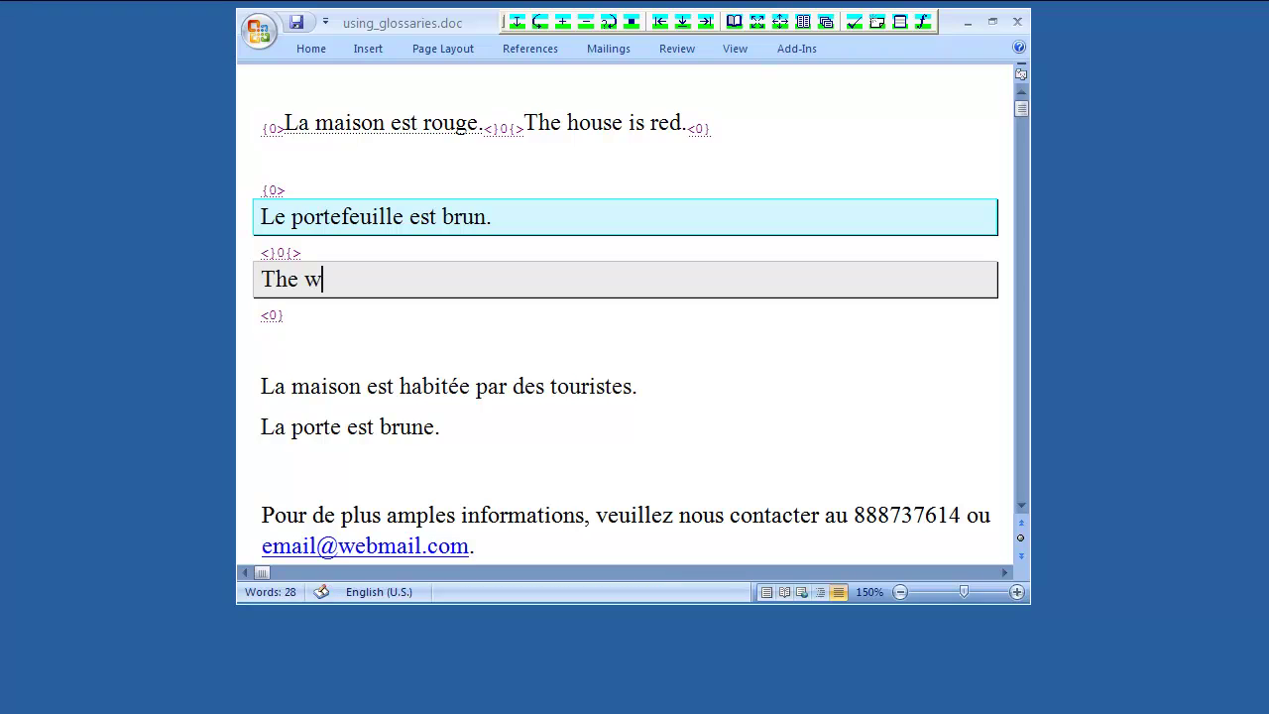
pyautogui.write('allet is brown.')
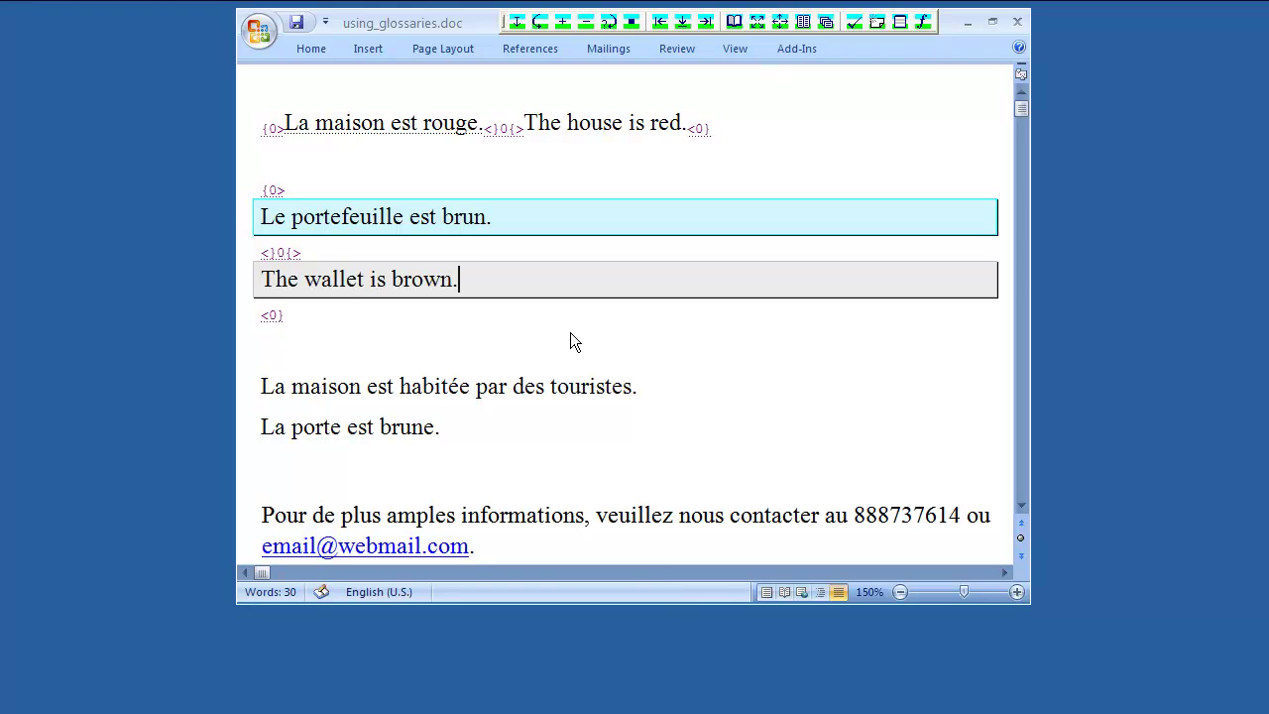
pyautogui.doubleClick(446, 217)
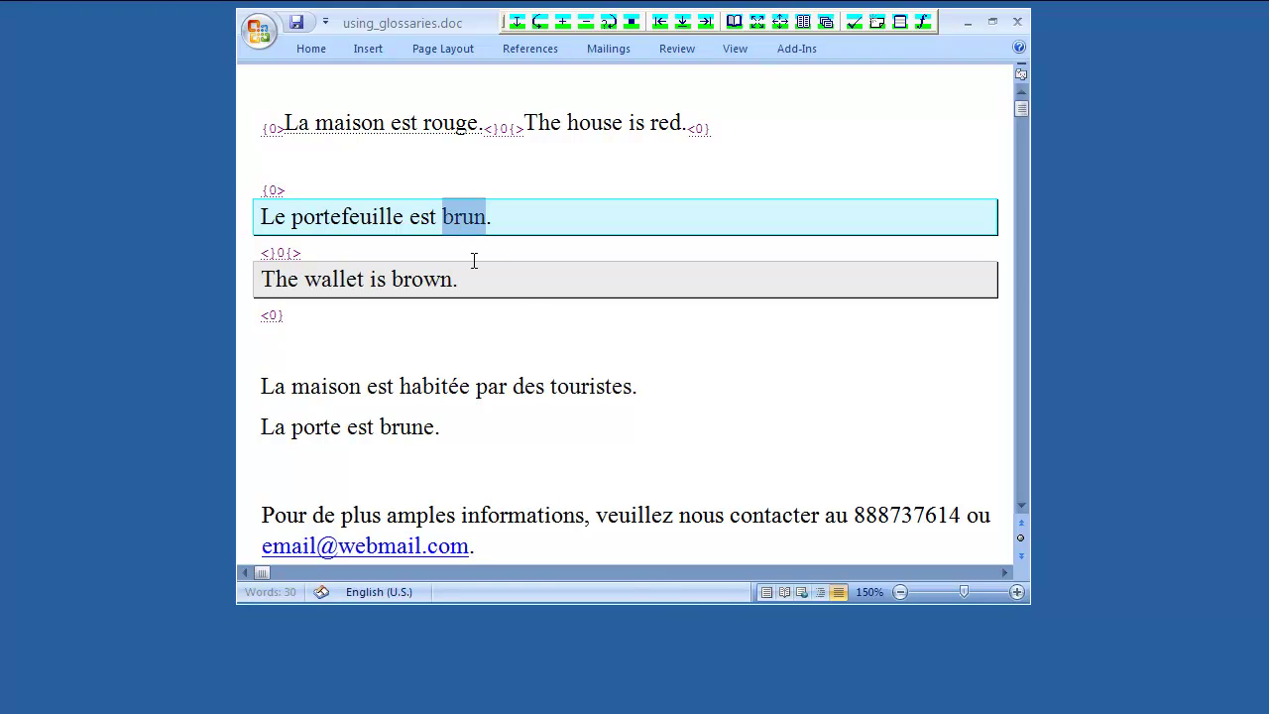
pyautogui.hotkey('ctrl', 'alt', 't')
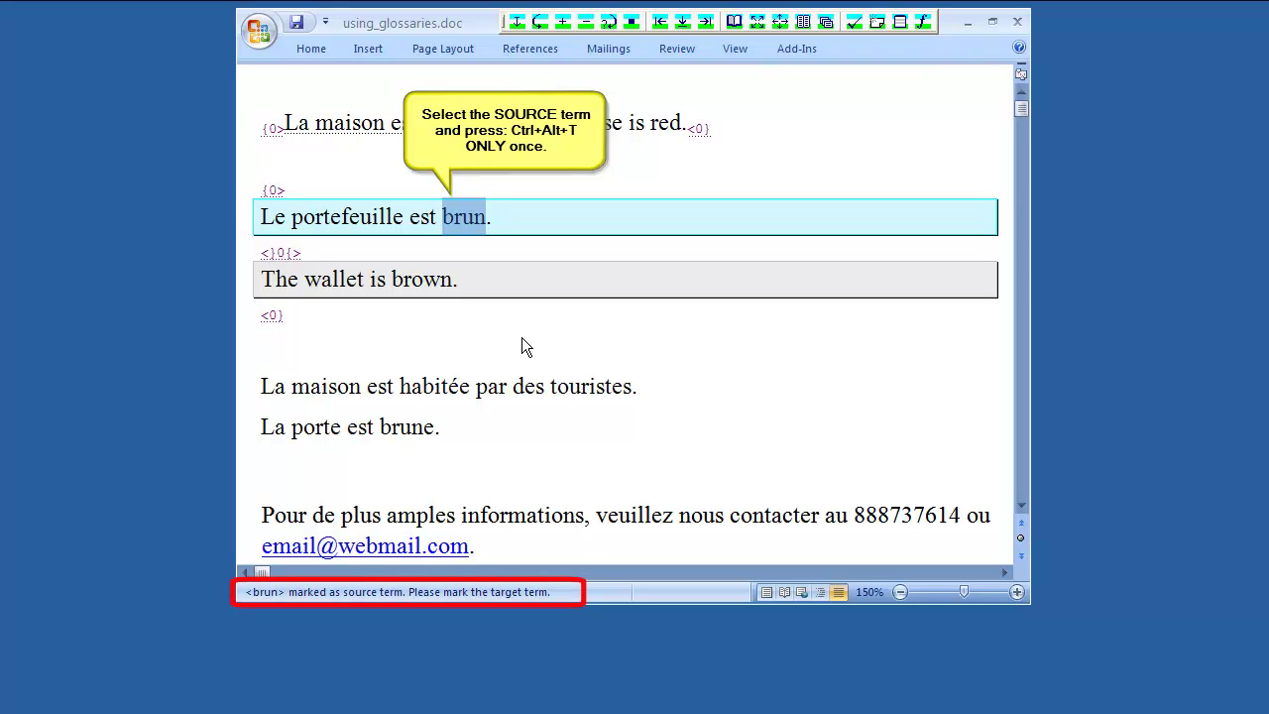
pyautogui.doubleClick(427, 281)
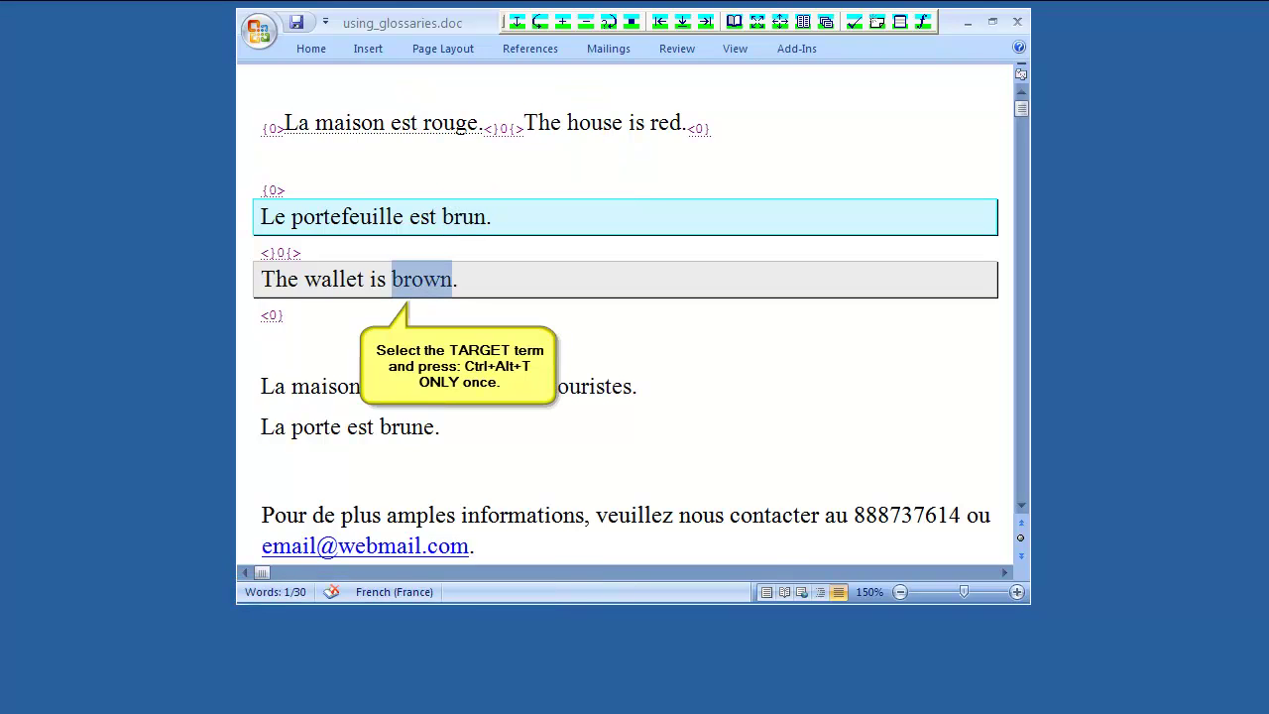
pyautogui.hotkey('ctrl', 'alt', 't')
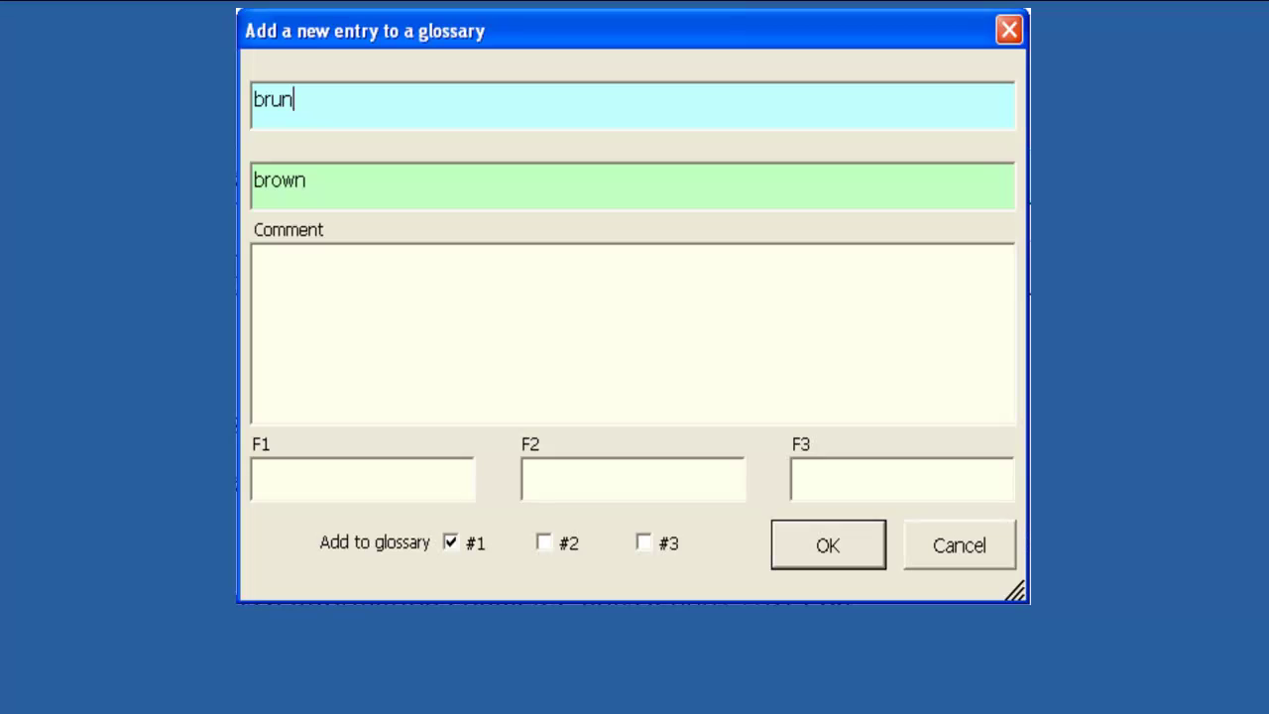
pyautogui.write('*')
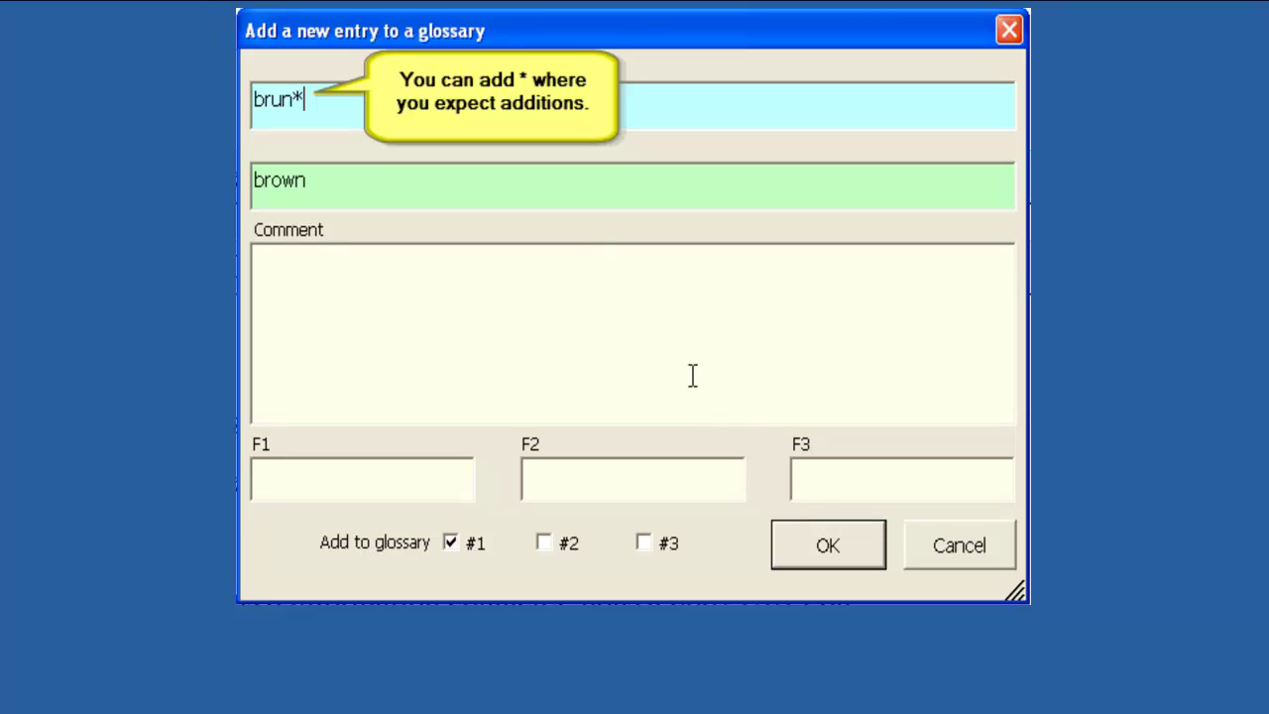
pyautogui.click(822, 530)
# Step: Commit the wallet sentence and translate the next as 'The house is inhabited by tourists.'
pyautogui.hotkey('alt', 'Down')
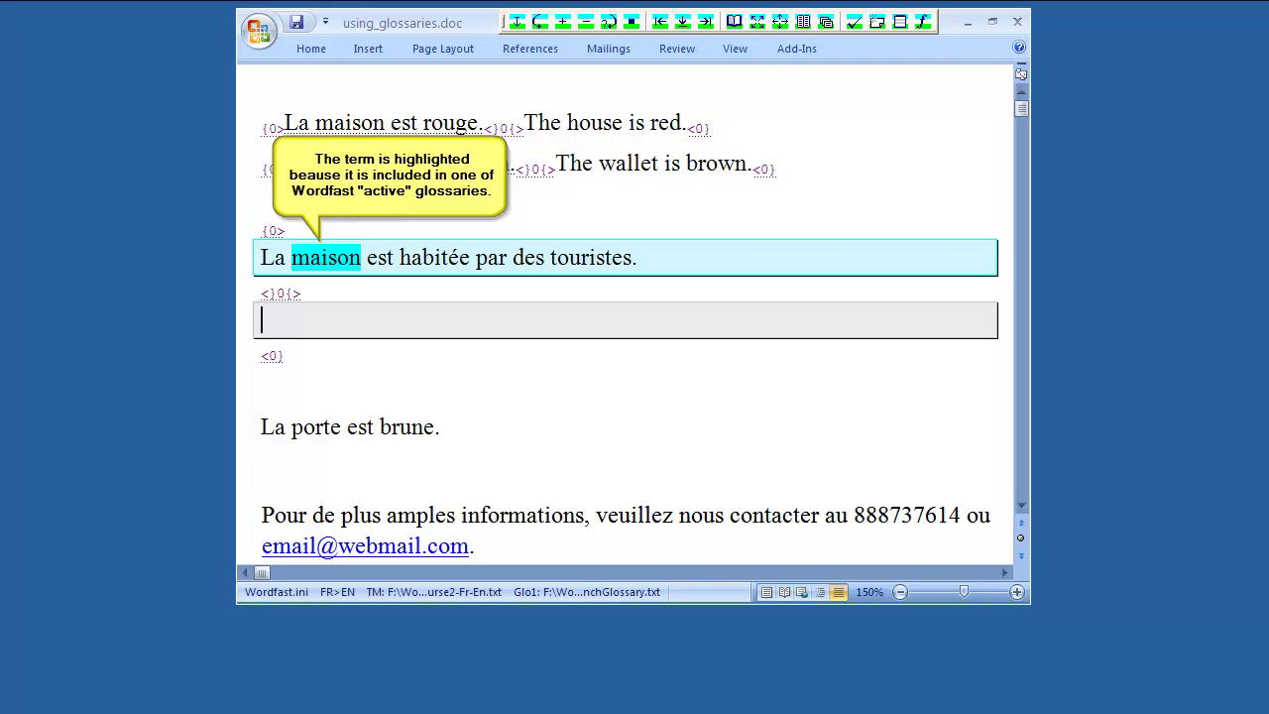
pyautogui.write('T')
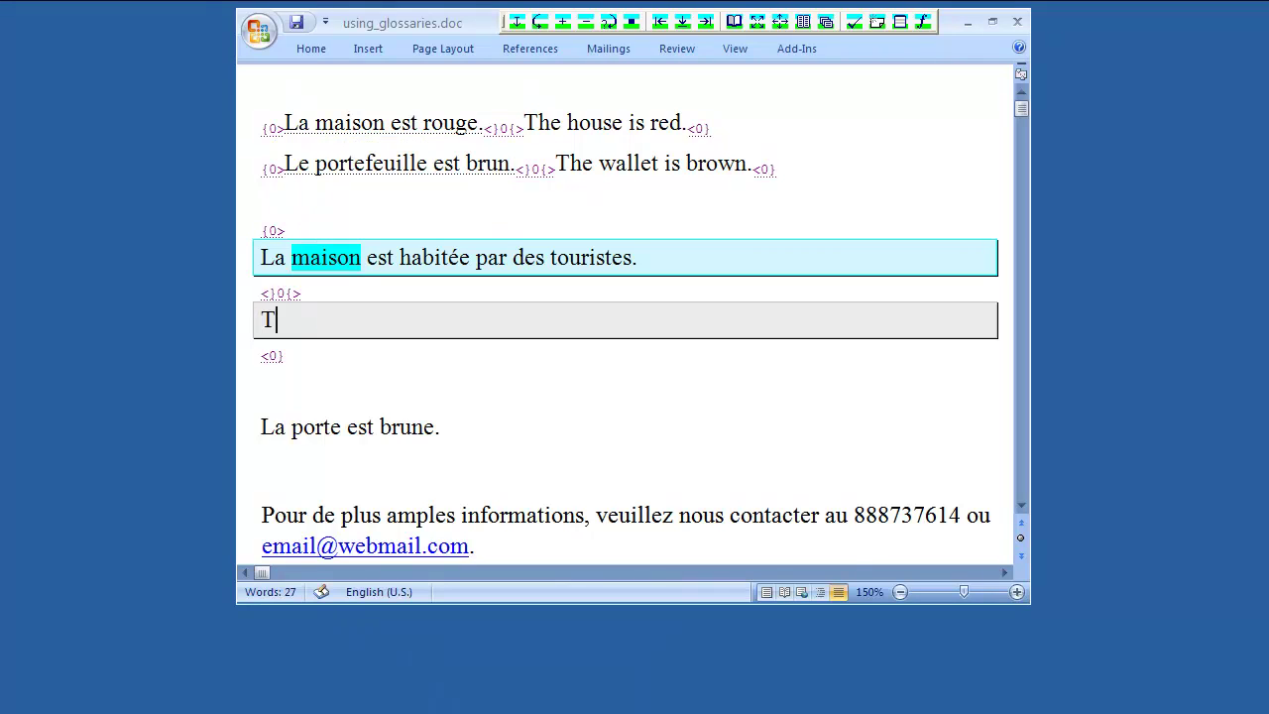
pyautogui.write('he house')
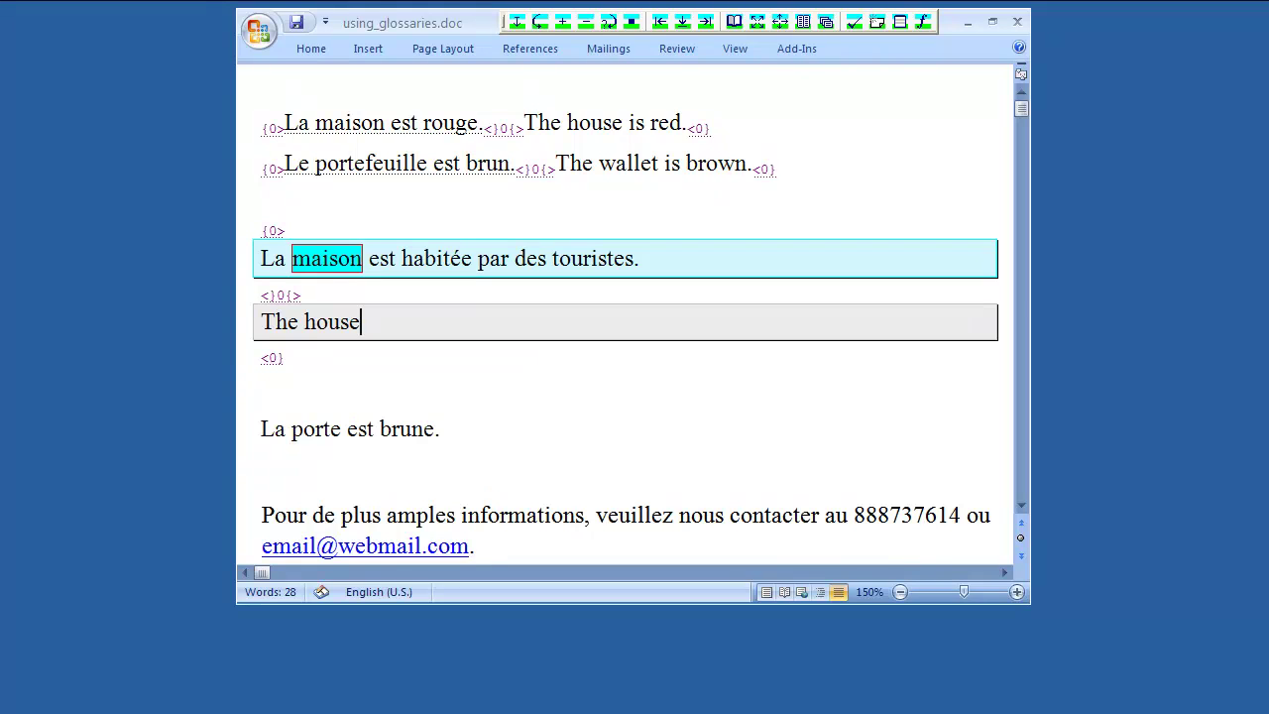
pyautogui.write('is inhabit')
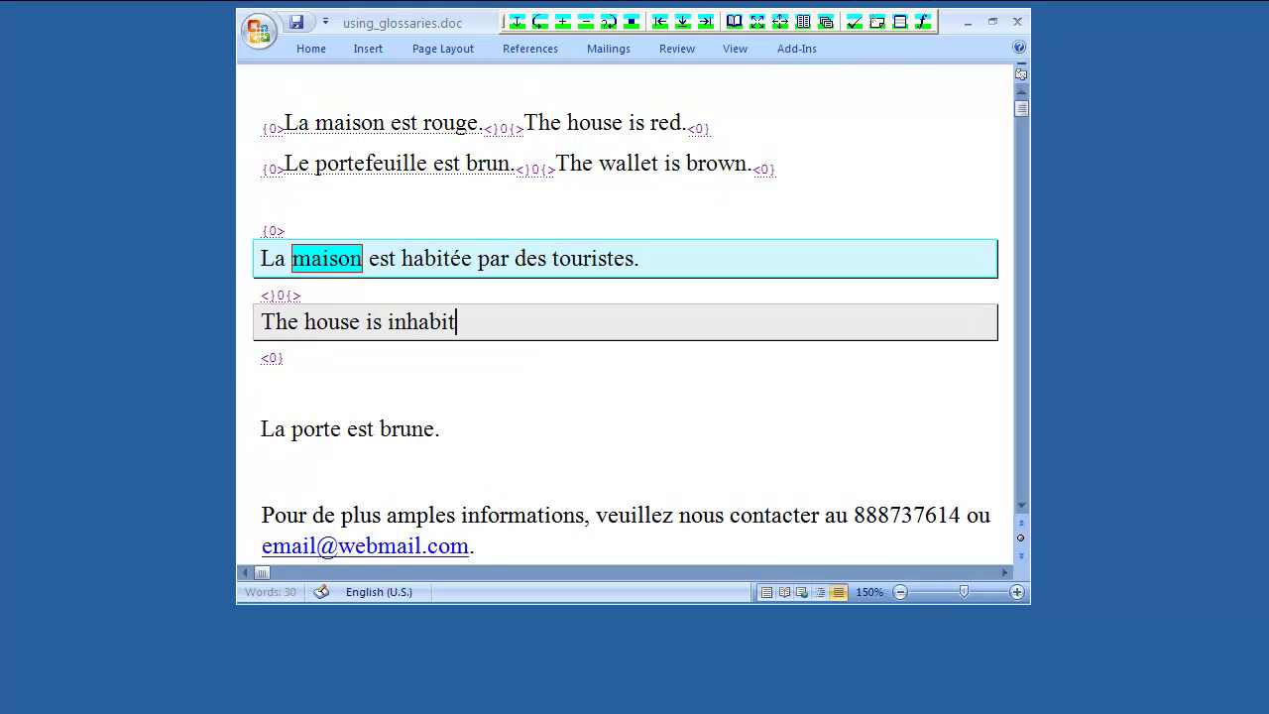
pyautogui.write('ed by tourists.')
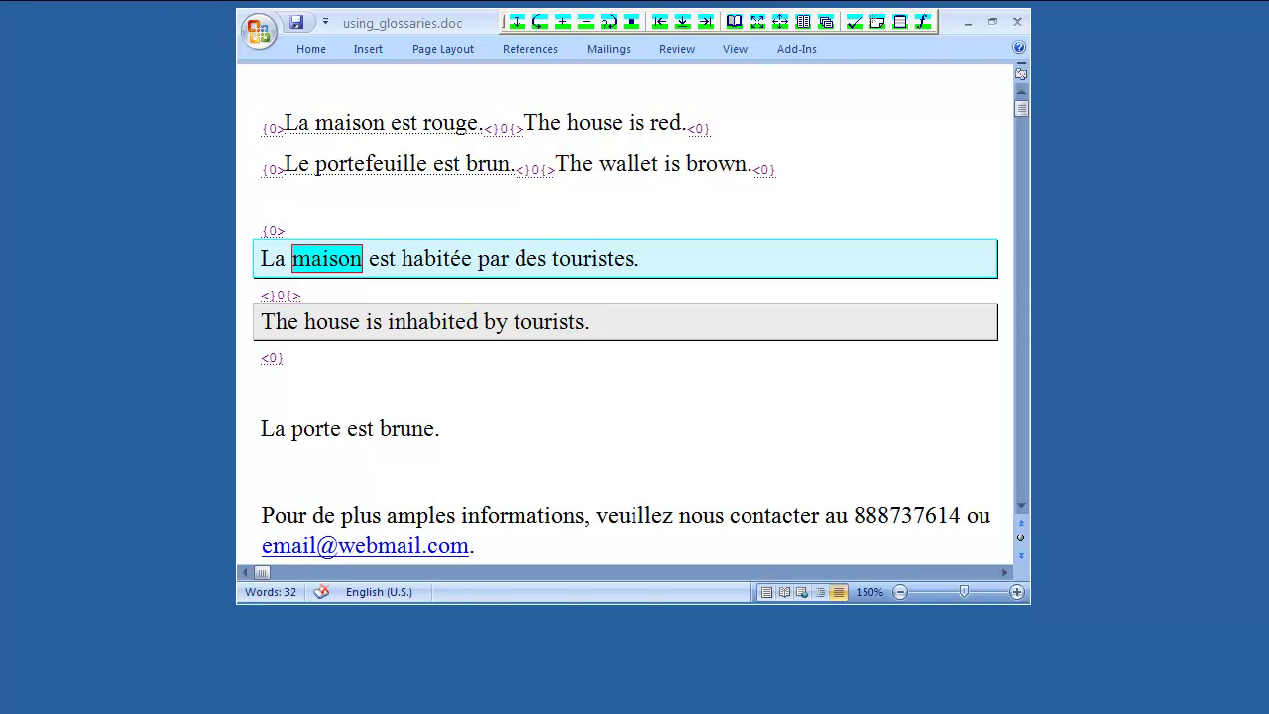
# Step: Translate 'La porte est brune.' as 'The door is brown.', inserting brown from the glossary
pyautogui.hotkey('alt', 'Down')
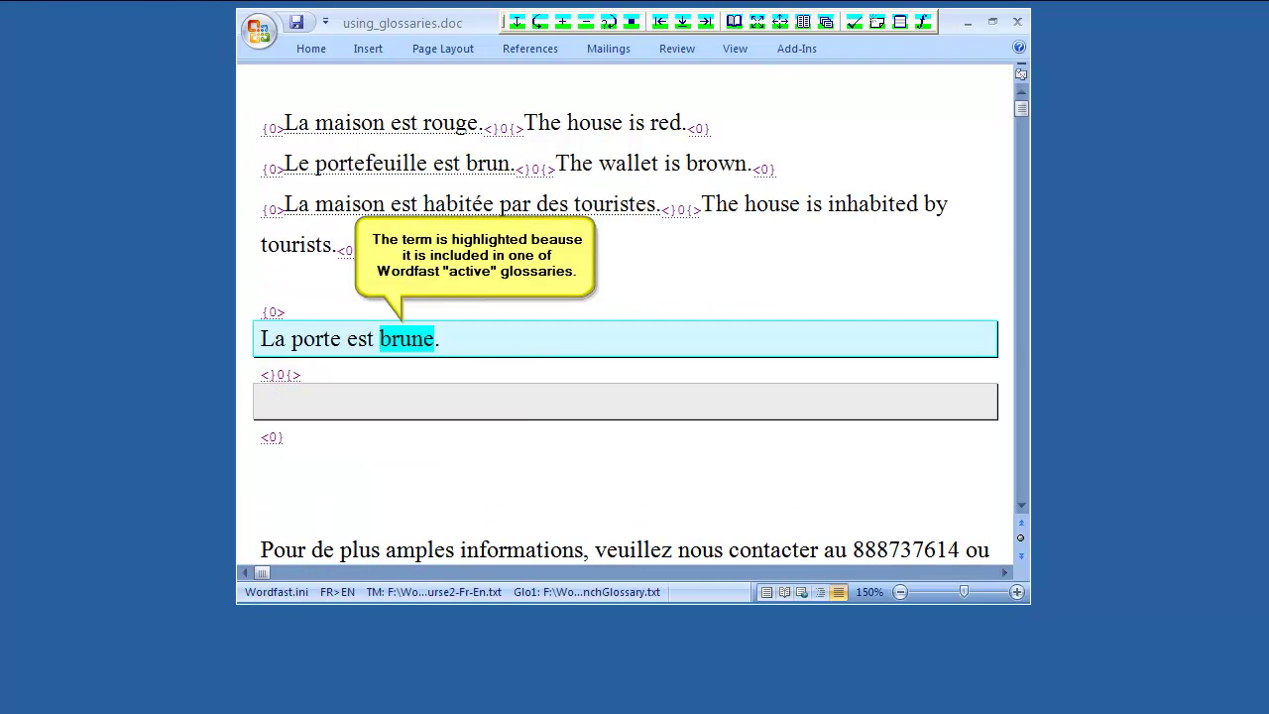
pyautogui.write('The door is')
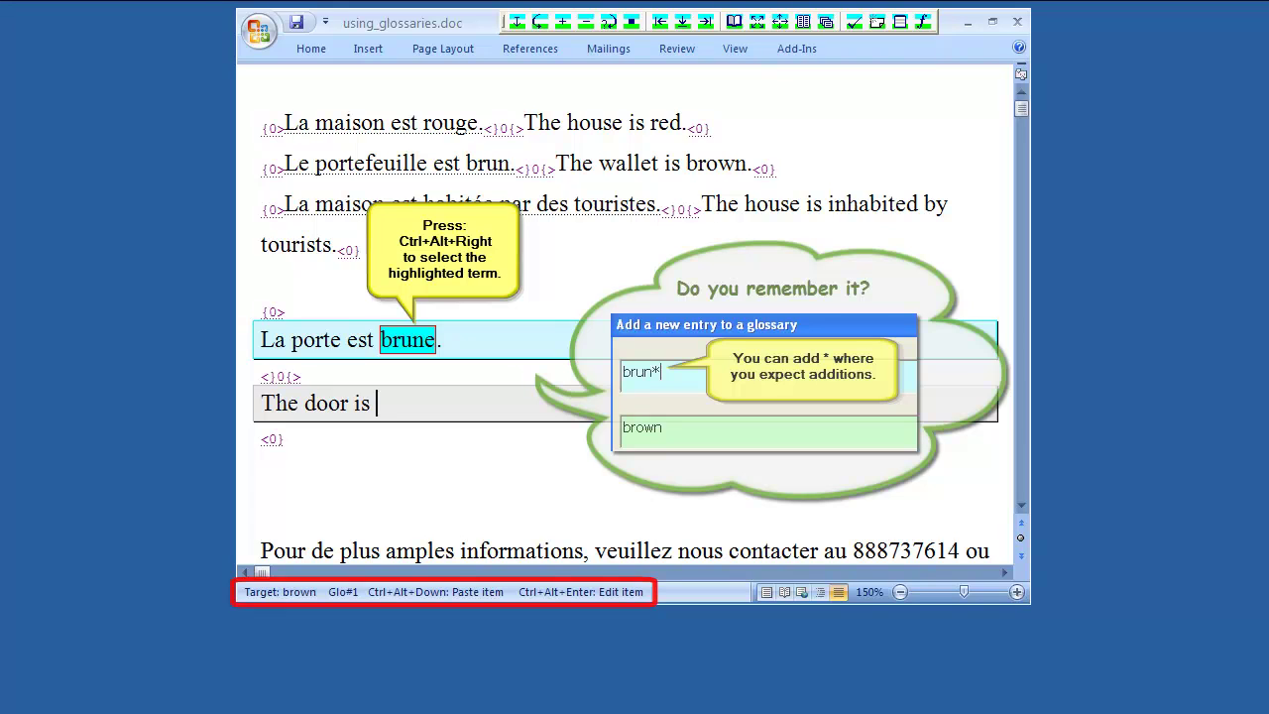
pyautogui.hotkey('ctrl', 'alt', 'Down')
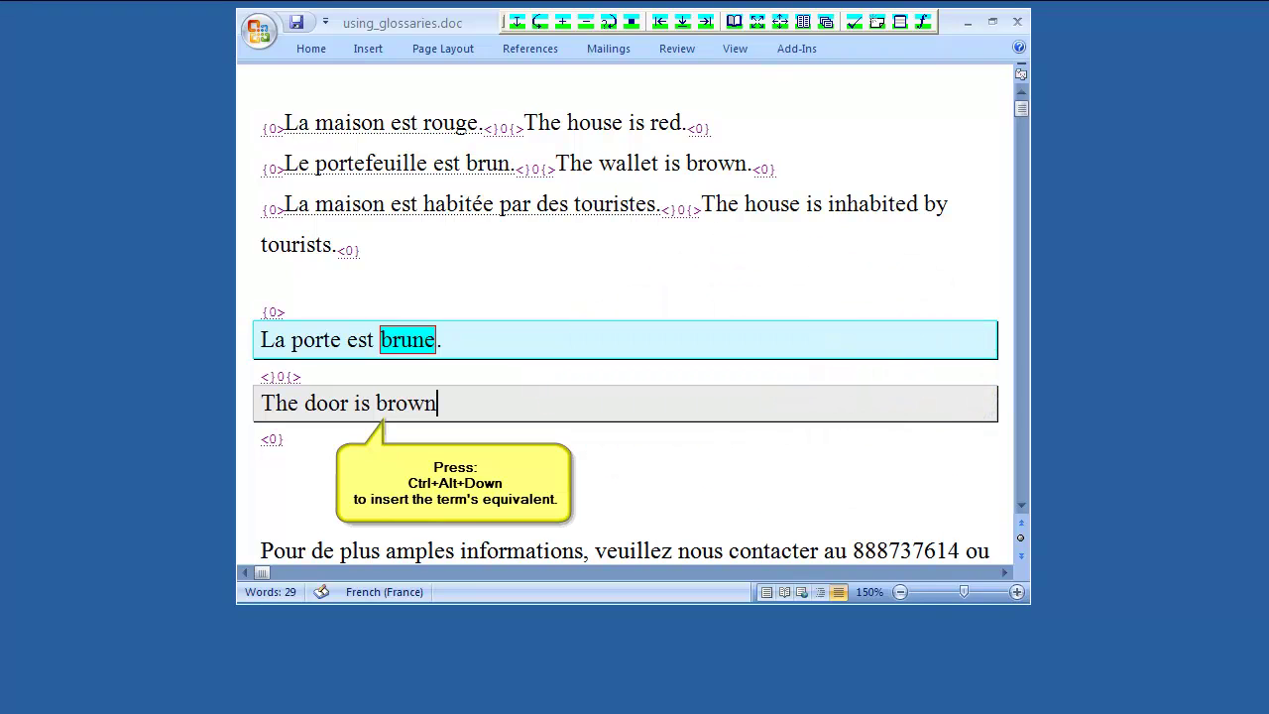
pyautogui.write('.')
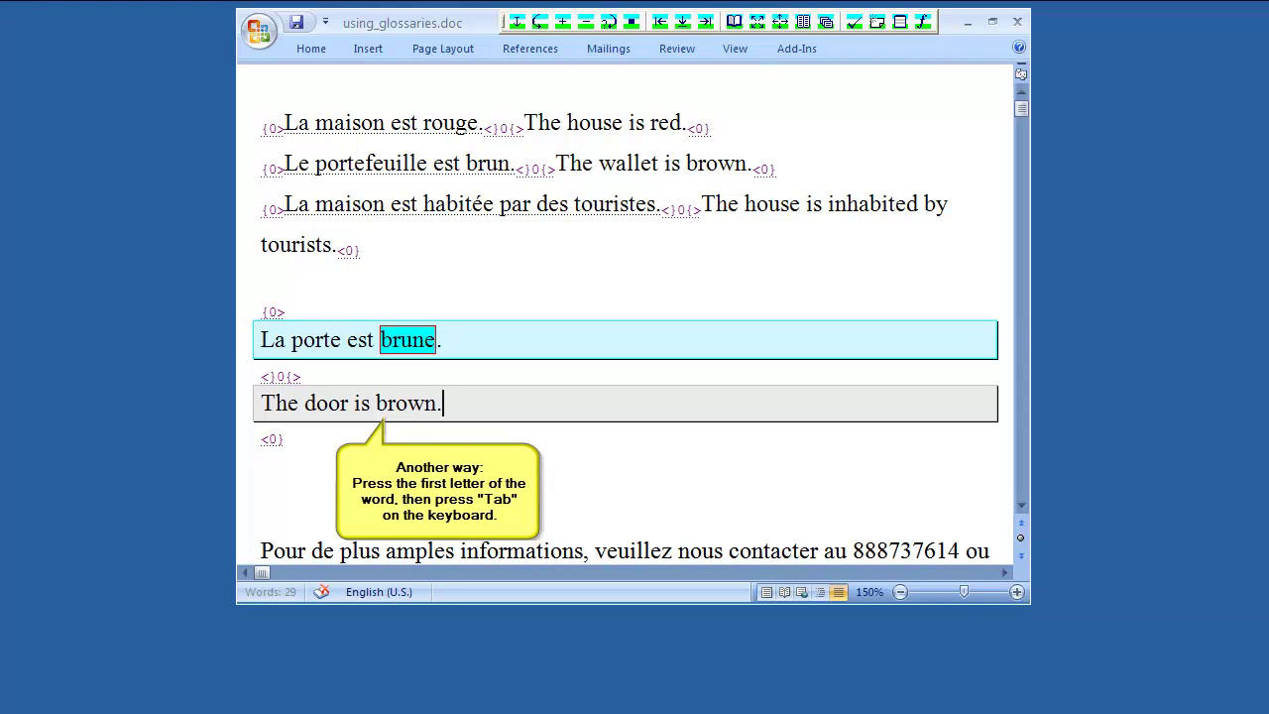
# Step: Translate the contact sentence as 'For more information, please contact', copying the phone number and e-mail placeables
pyautogui.hotkey('alt', 'Down')
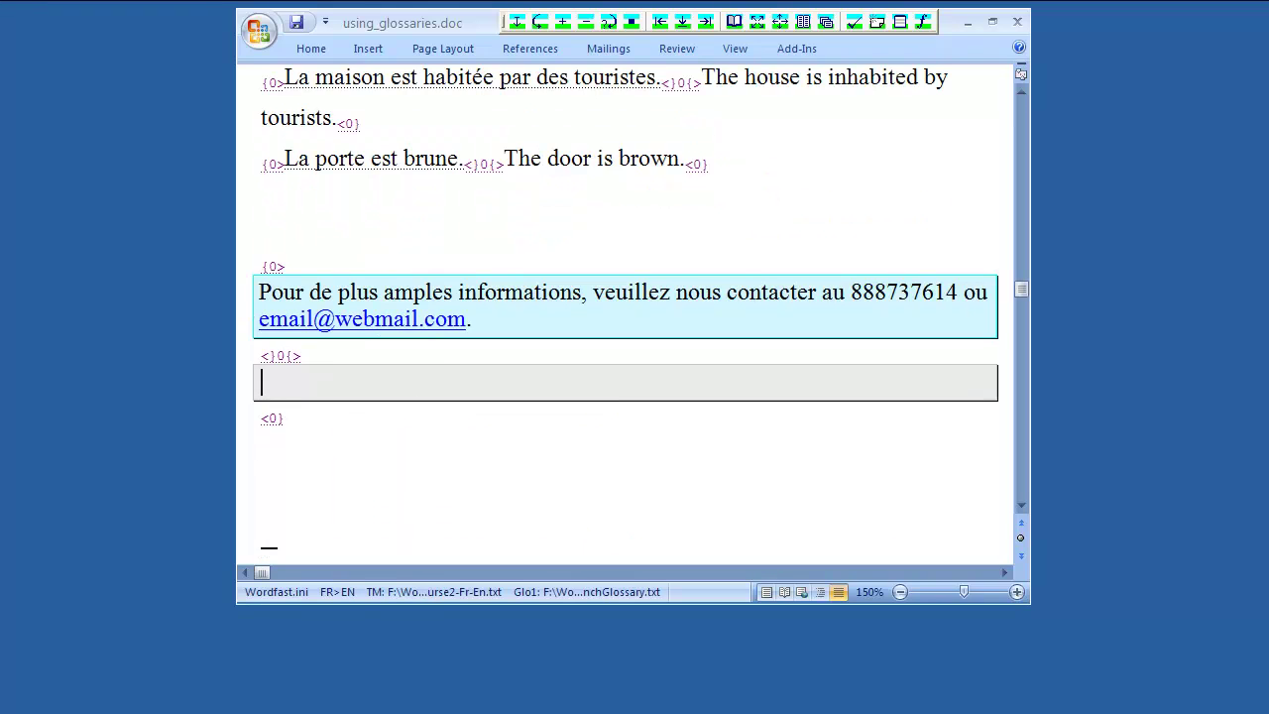
pyautogui.write('For more information, pl')
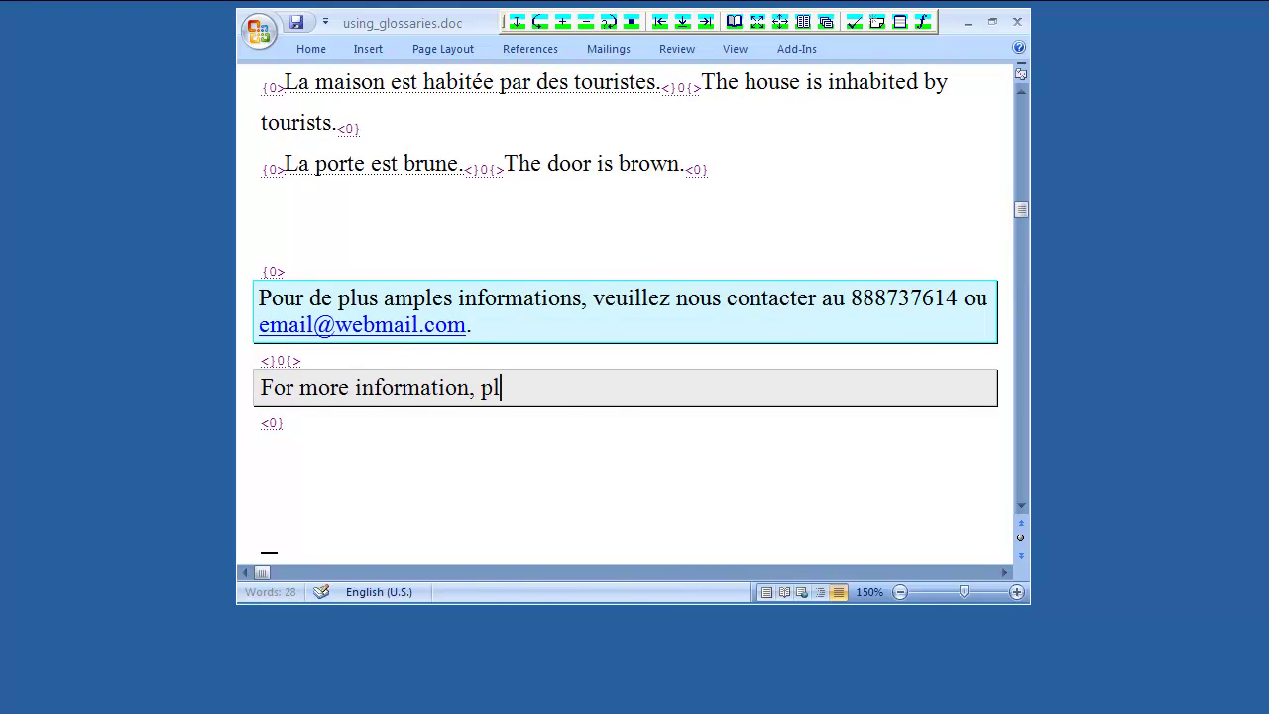
pyautogui.write('ease contact')
pyautogui.hotkey('ctrl', 'alt', 'Right')
pyautogui.hotkey('ctrl', 'alt', 'Down')
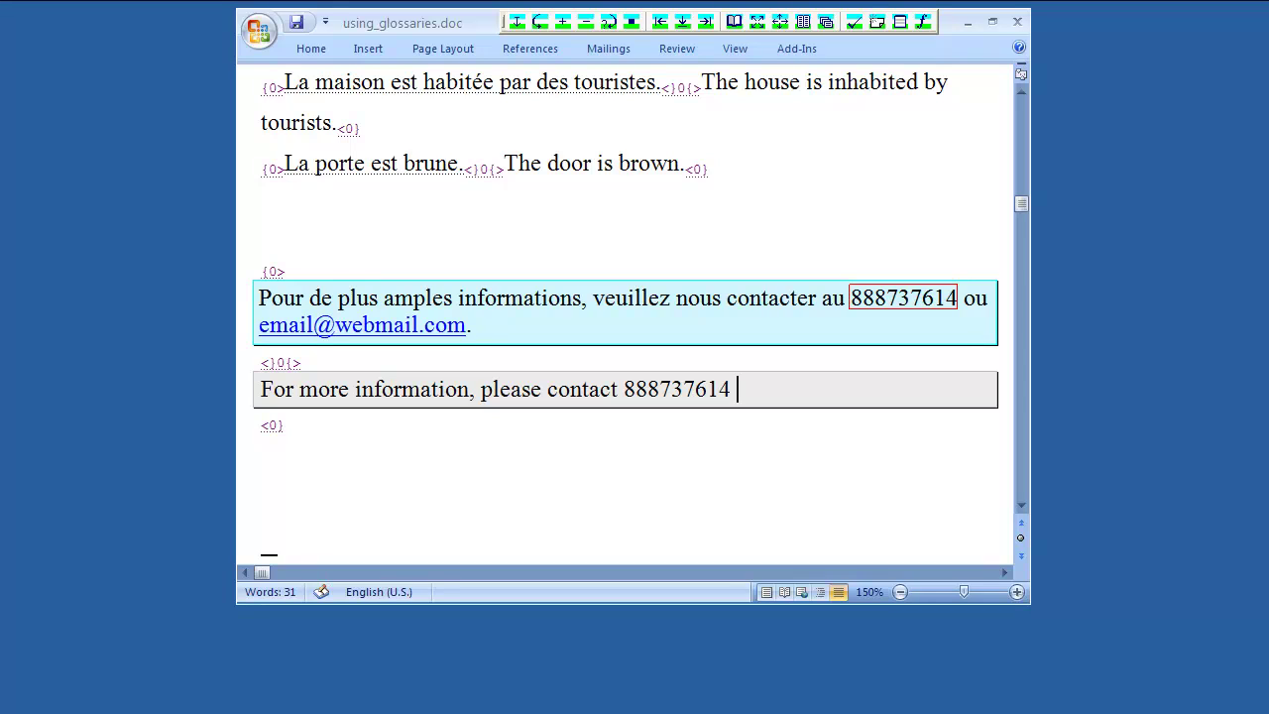
pyautogui.write('or')
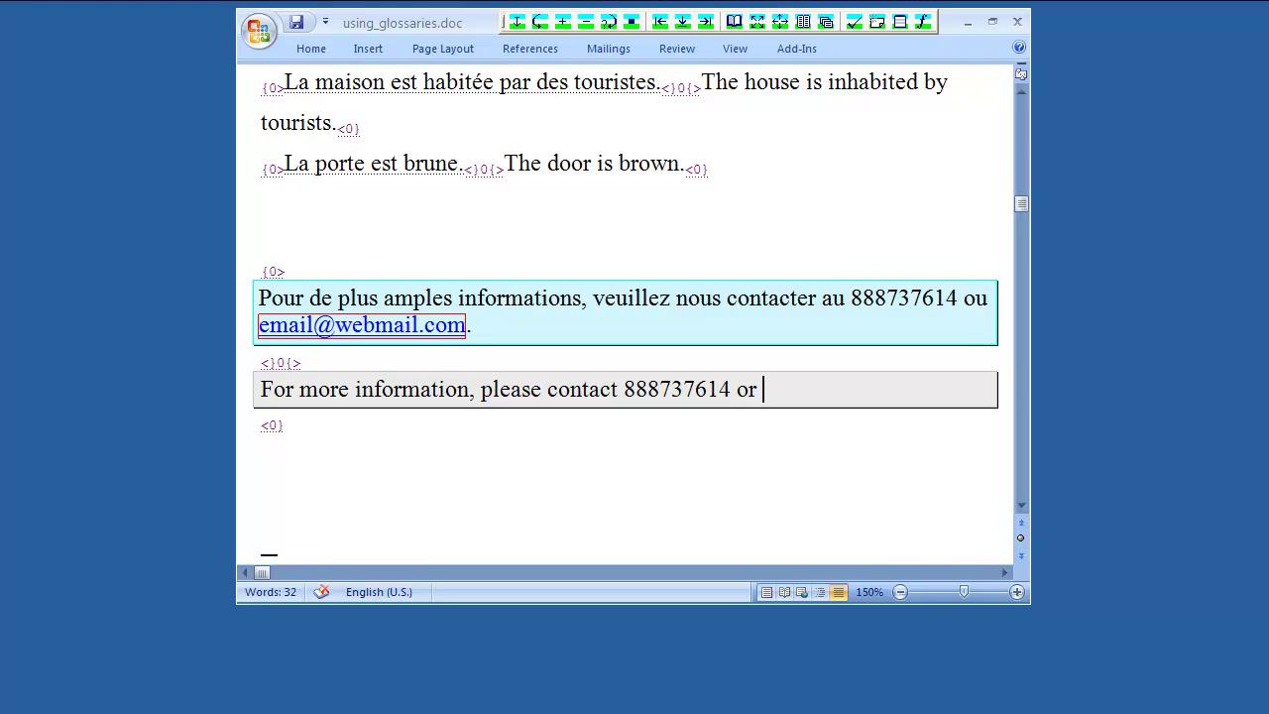
pyautogui.hotkey('ctrl', 'alt', 'Down')
pyautogui.write('.com.')
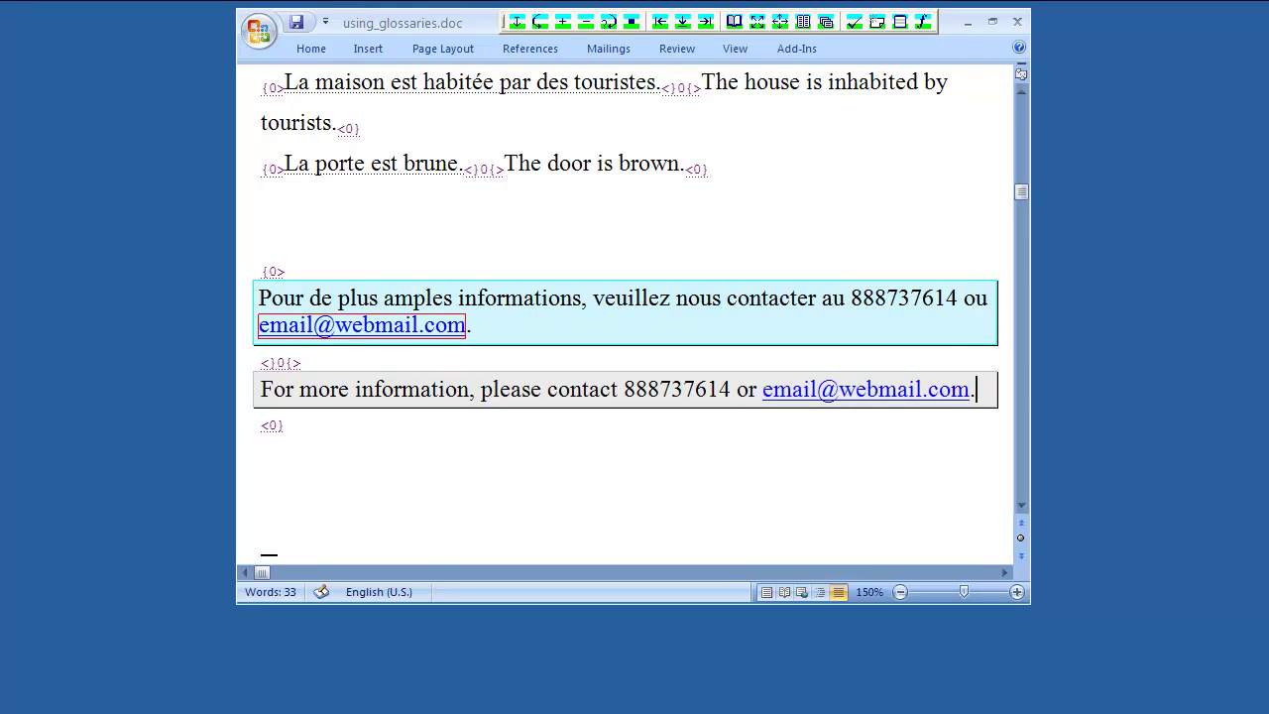
# Step: Commit the last segment and end the translation session
pyautogui.hotkey('alt', 'End')
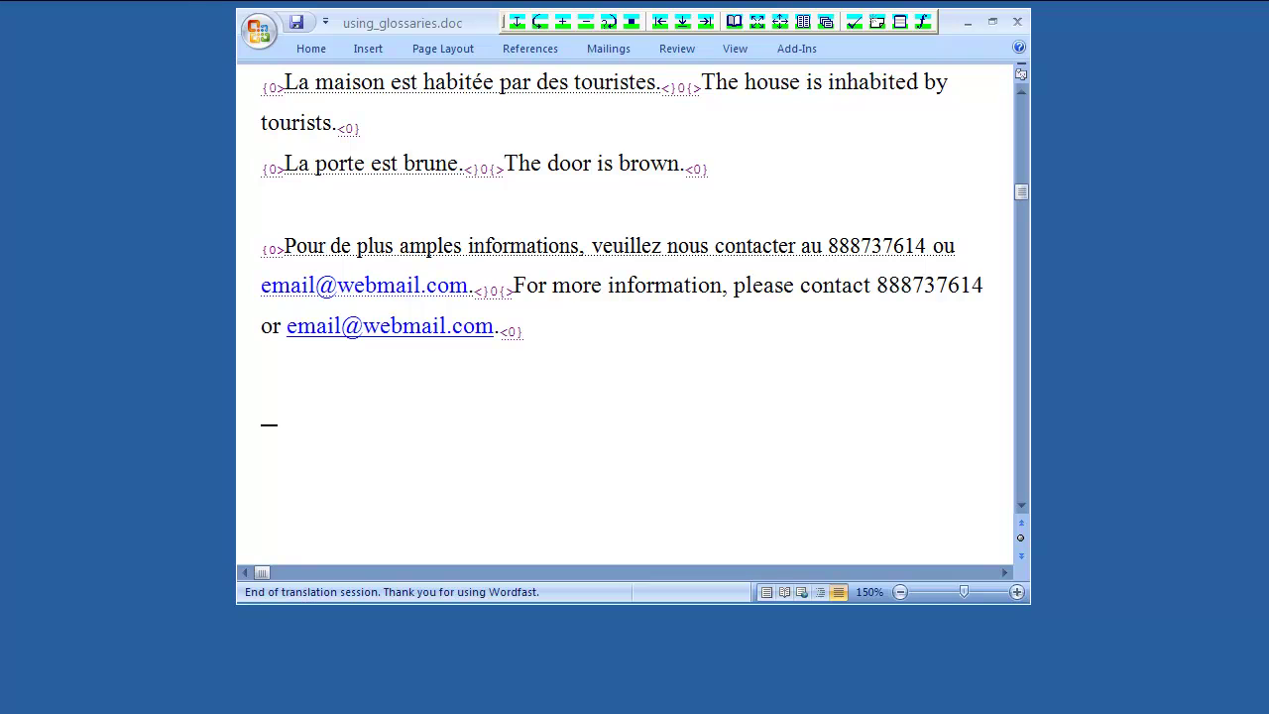
pyautogui.click(1021, 92)
pyautogui.click(1021, 92)
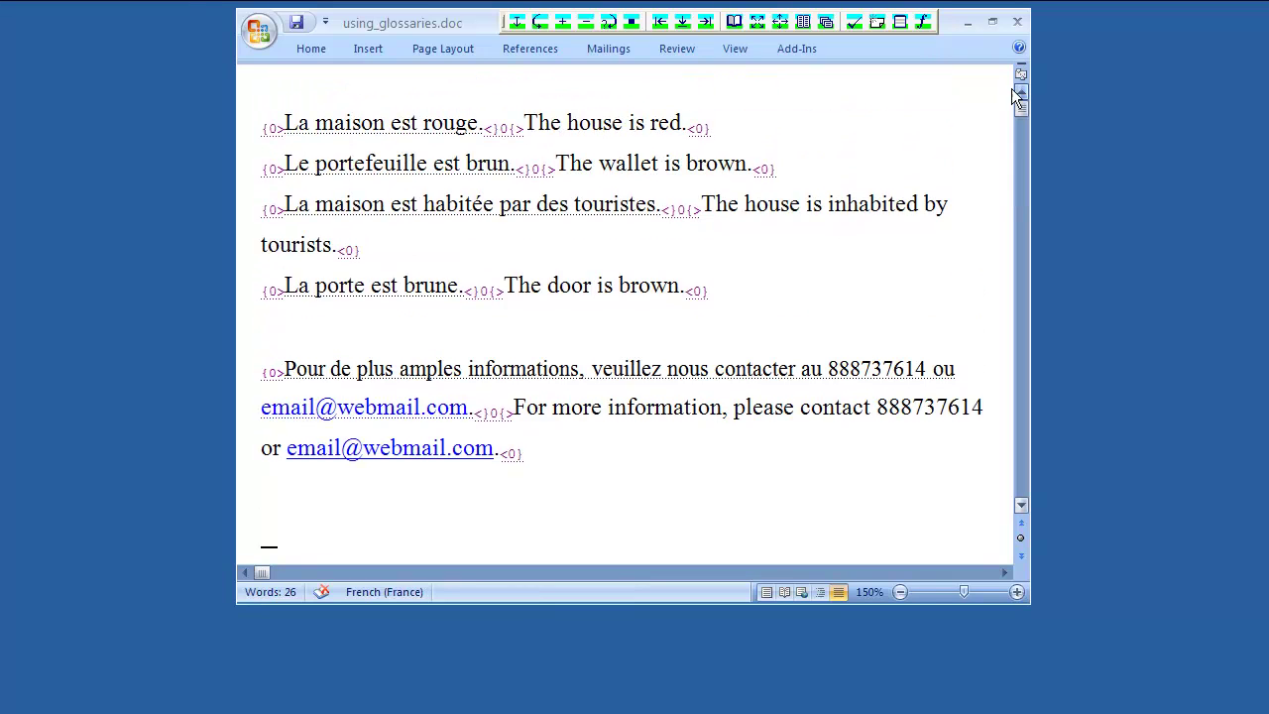